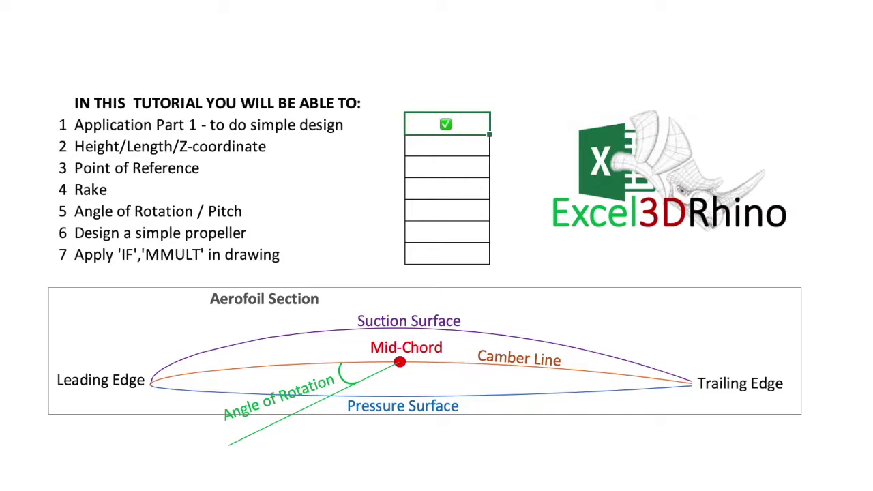
- Paste a check mark into each of the seven objective boxes beside the tutorial list
click(447, 146)
text(✅)
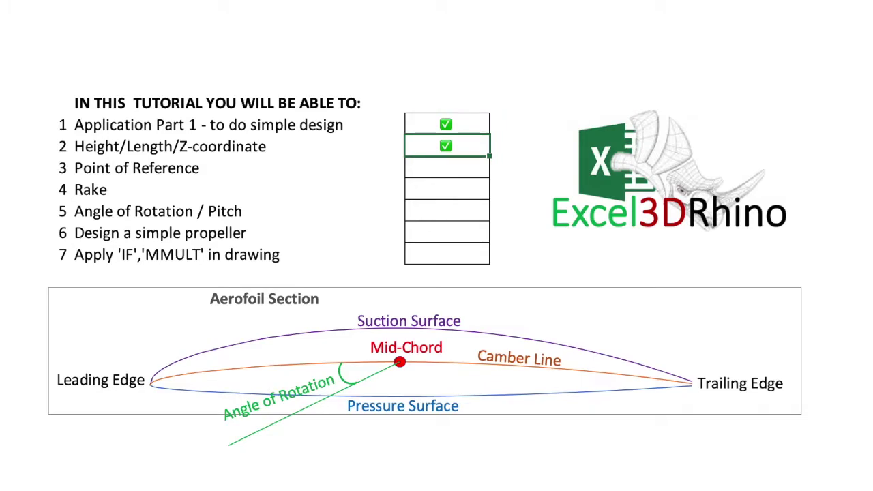
click(447, 168)
text(✅)
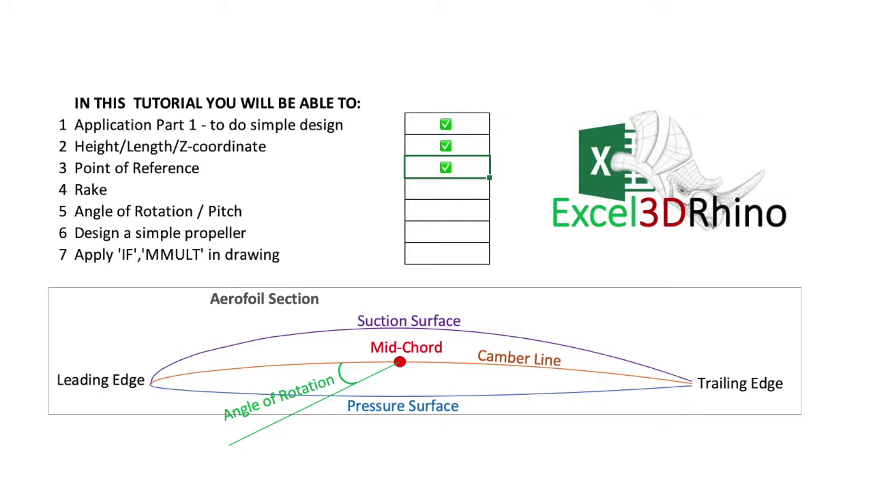
click(447, 190)
key(ctrl+v)
click(447, 211)
text(✅)
click(446, 233)
key(ctrl+v)
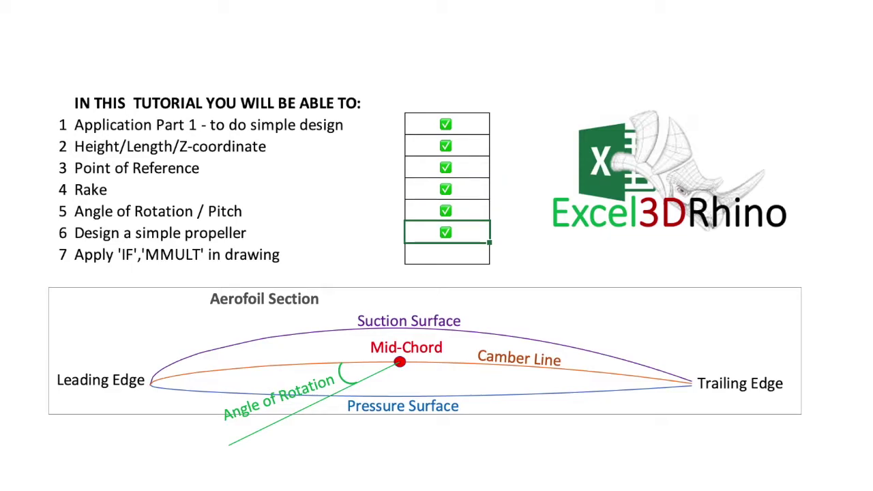
click(447, 254)
text(✅)
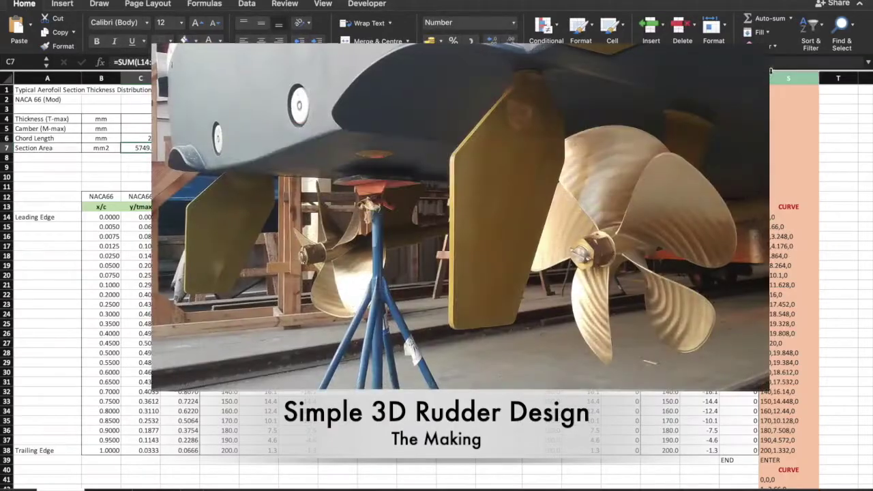
click(774, 74)
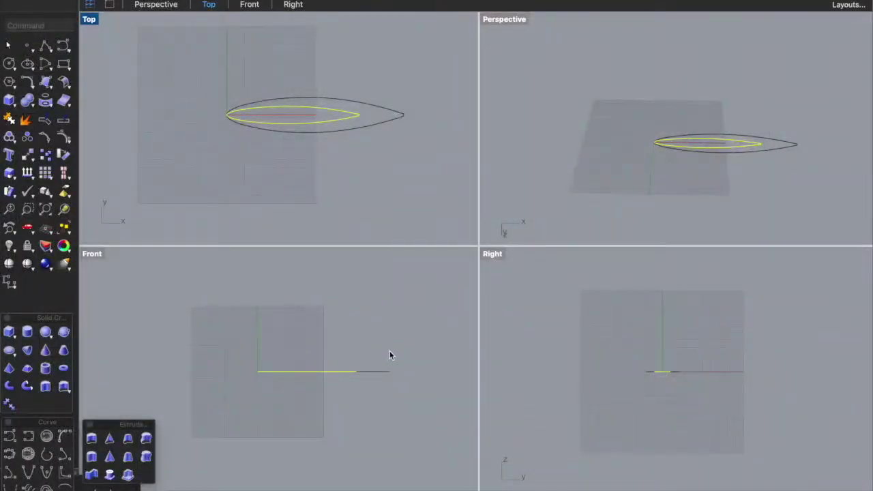
text(M)
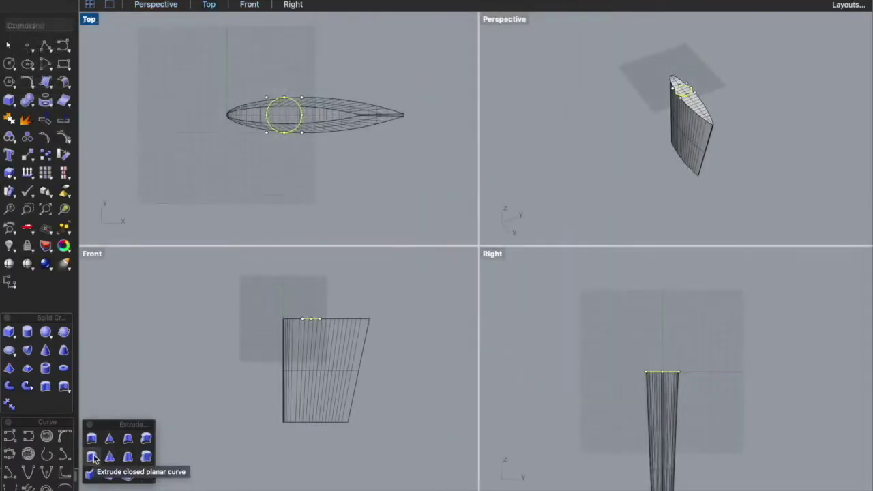
click(92, 457)
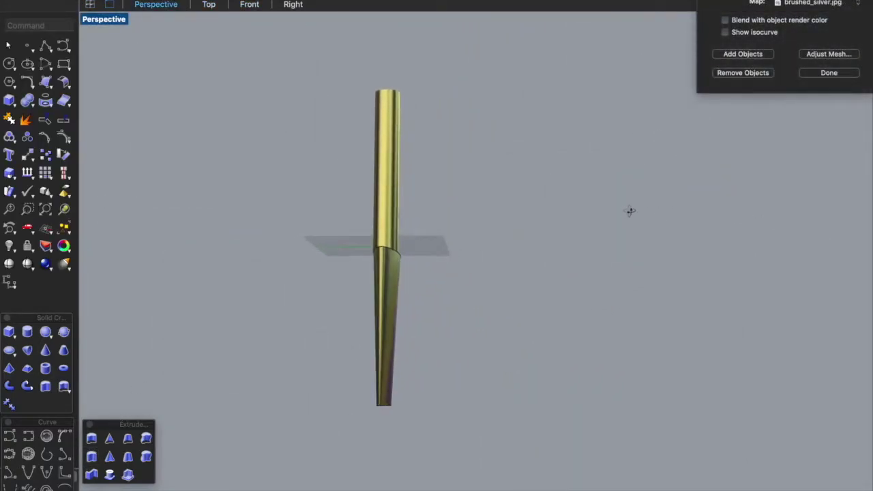
drag(630, 211, 717, 210)
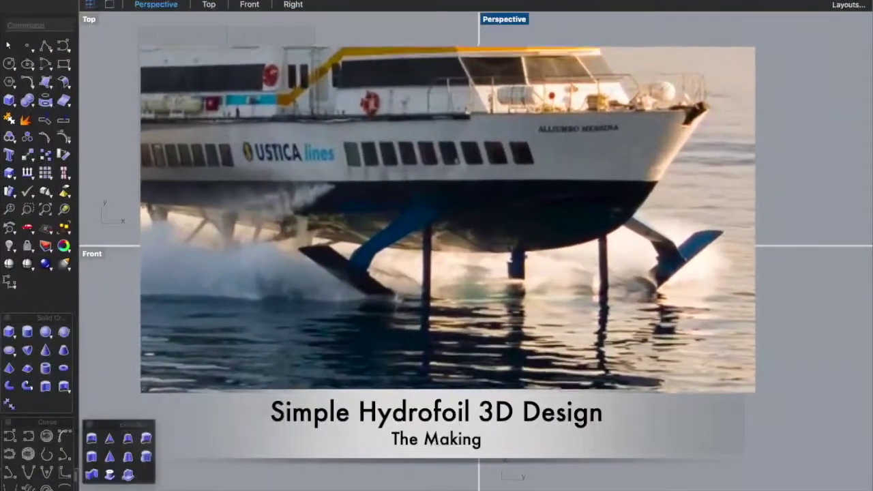
drag(790, 190, 762, 192)
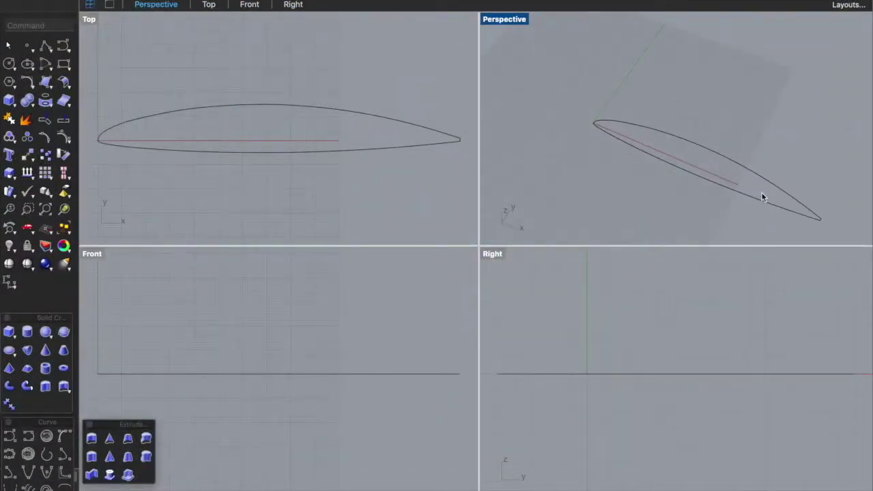
scroll(755, 189, down, 2)
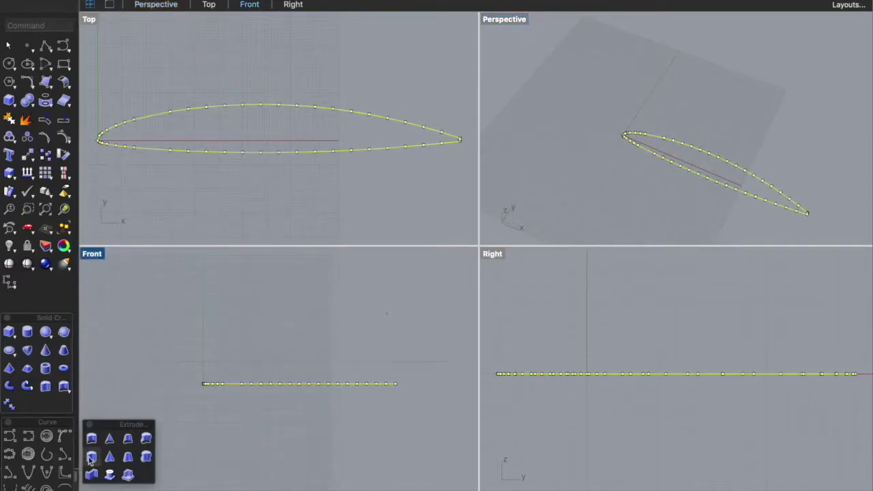
- Extrude the aerofoil section curve into a blade surface
click(92, 456)
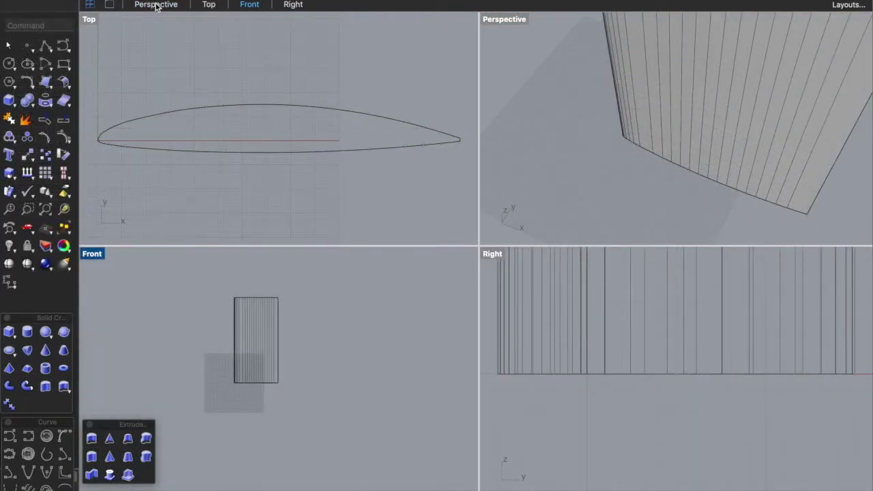
click(156, 5)
scroll(296, 127, down, 6)
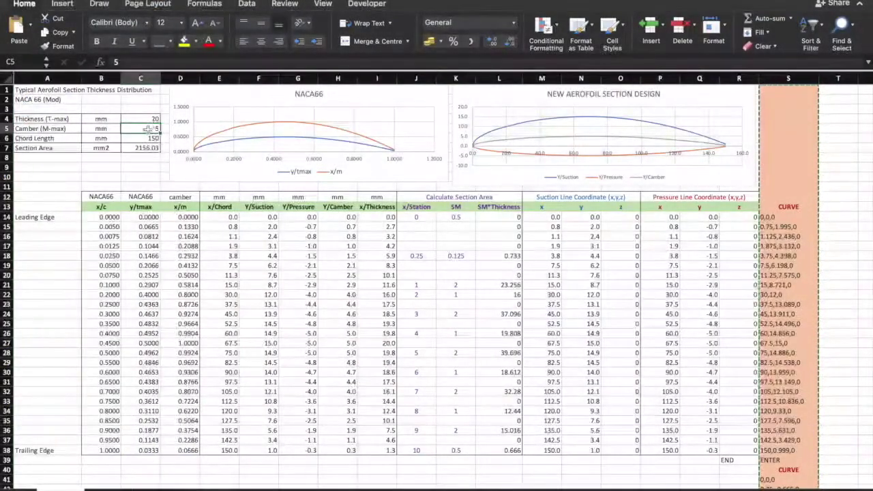
text(0)
key(Return)
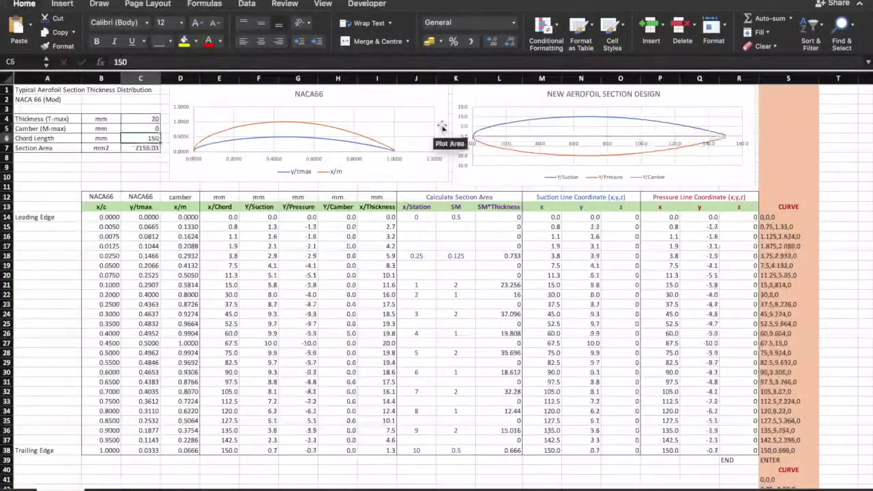
- Copy the CURVE coordinate column S of the aerofoil sheet
click(800, 76)
key(super+c)
key(ctrl+Right)
click(681, 213)
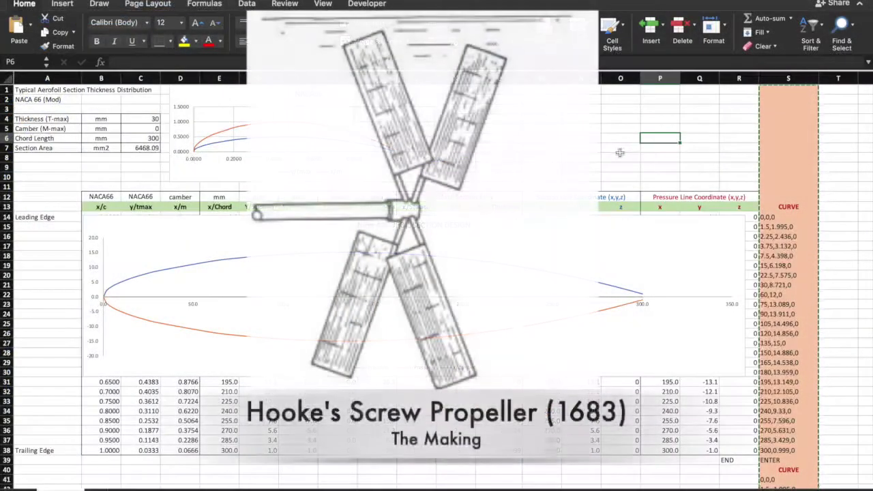
click(786, 76)
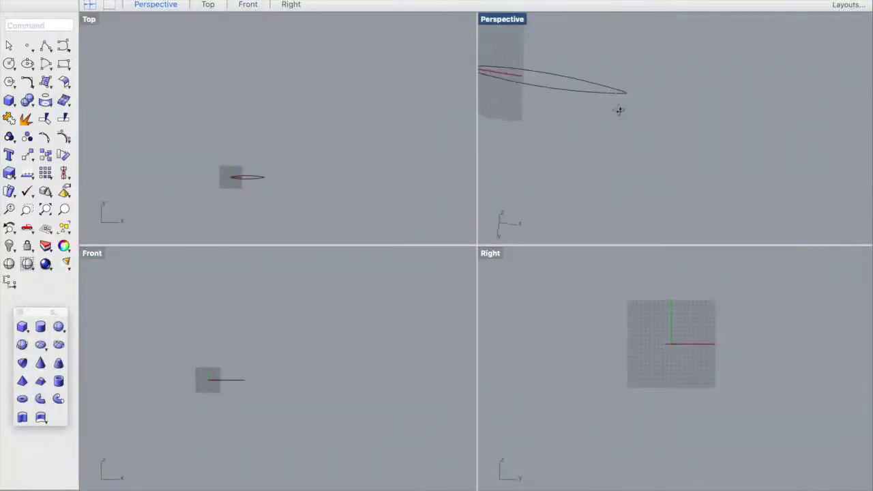
- Polar-array the rudder blade 4 times about the origin
scroll(385, 123, up, 5)
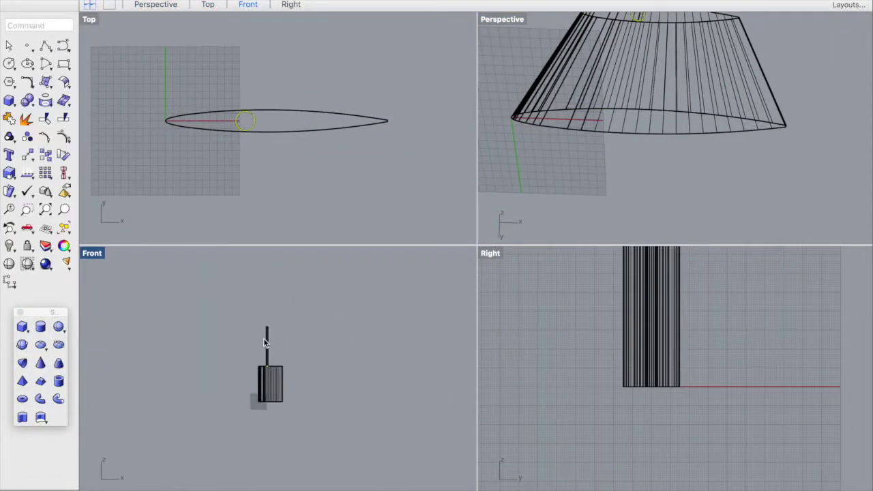
scroll(706, 155, down, 5)
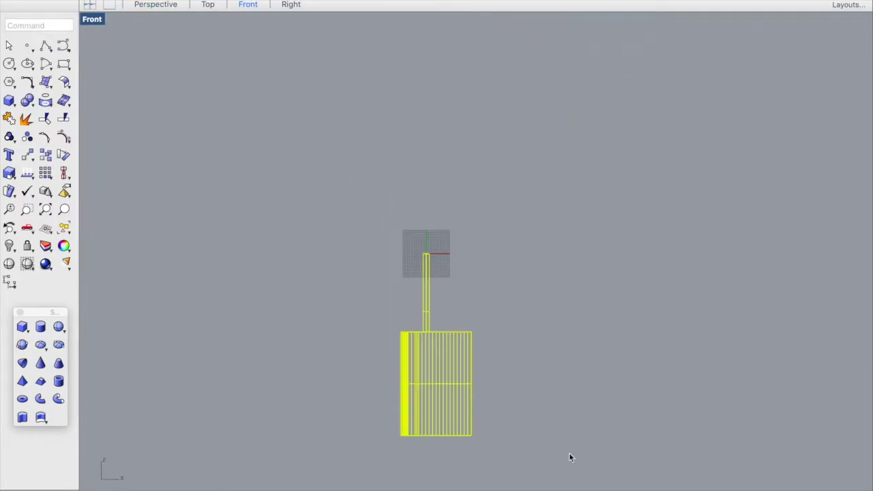
text(arraypolar)
key(Return)
text(0)
key(Return)
text(4)
key(Return)
key(Return)
key(Return)
click(676, 252)
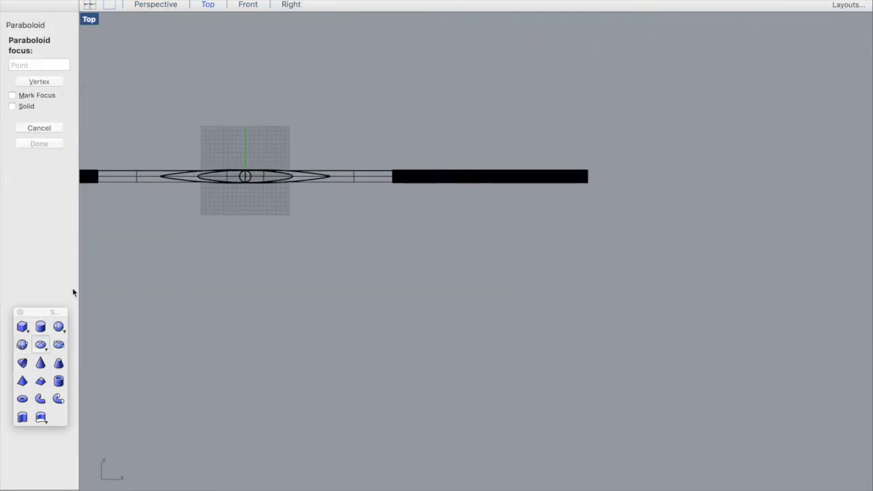
click(244, 178)
click(245, 213)
click(312, 205)
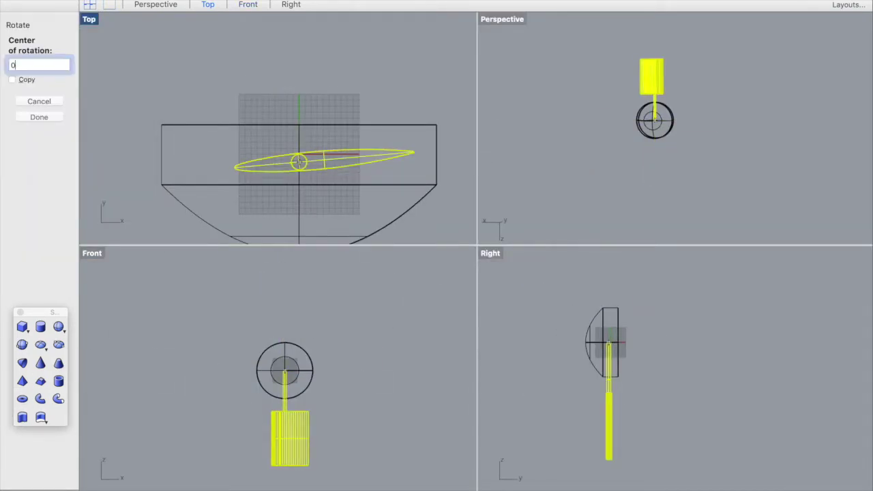
click(288, 444)
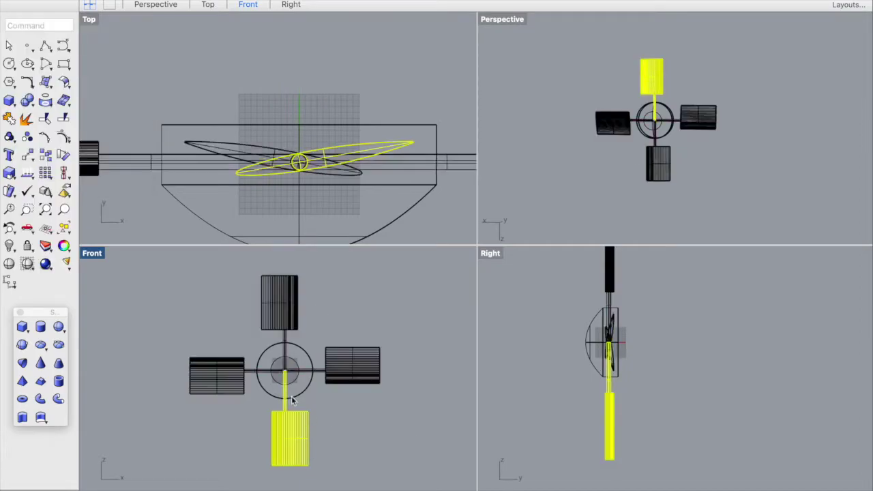
click(511, 20)
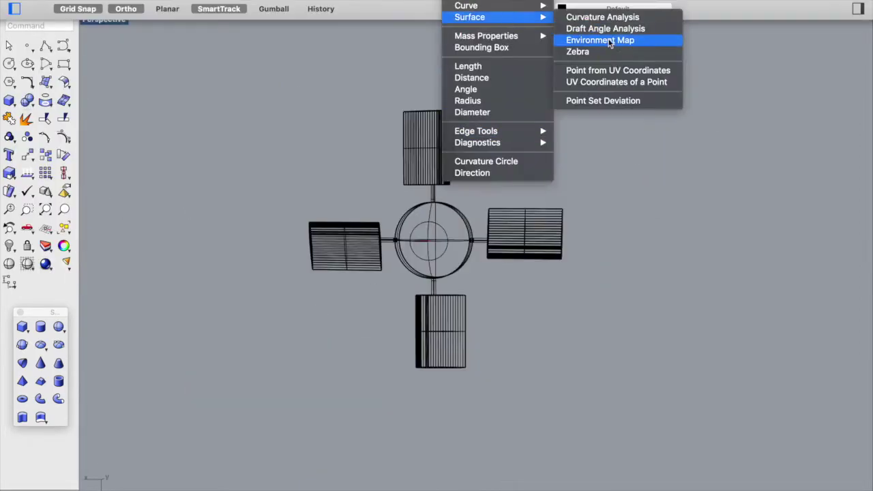
click(600, 41)
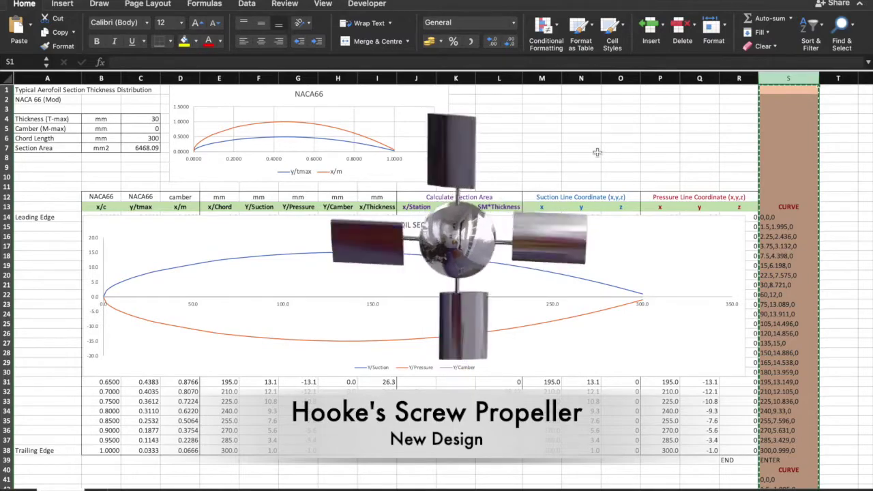
click(597, 150)
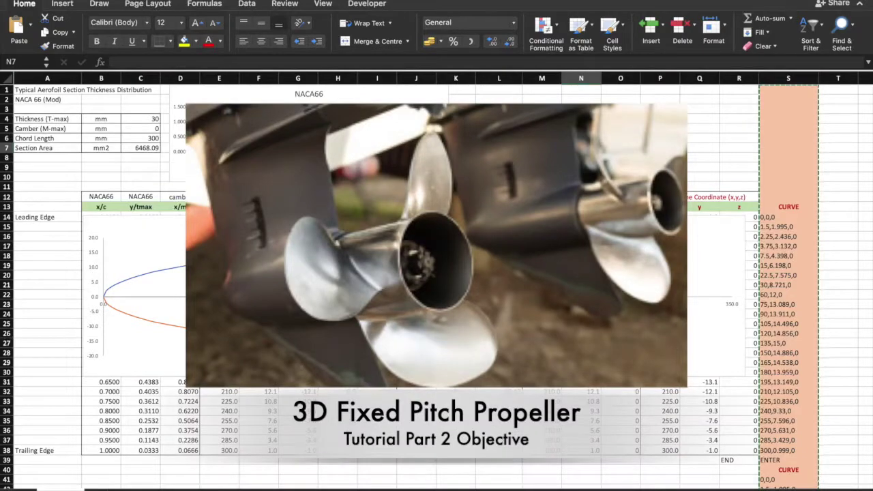
- Color the text of the Section Area row blue
key(Escape)
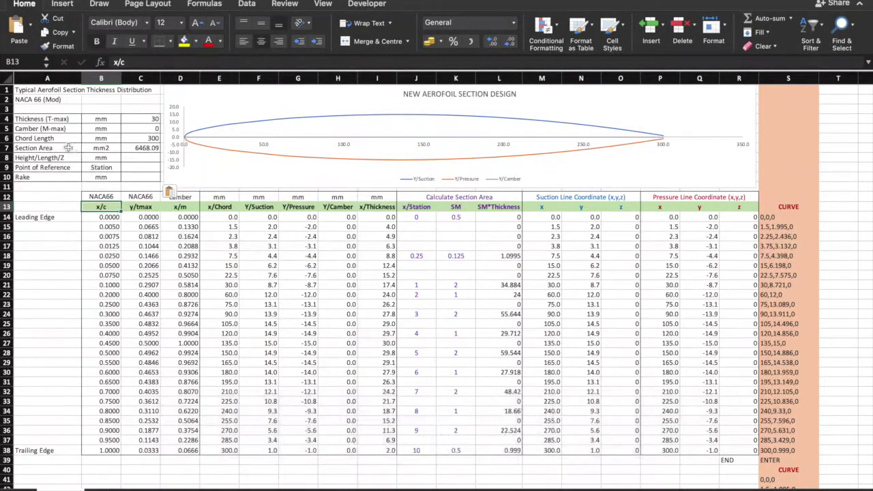
drag(68, 147, 145, 147)
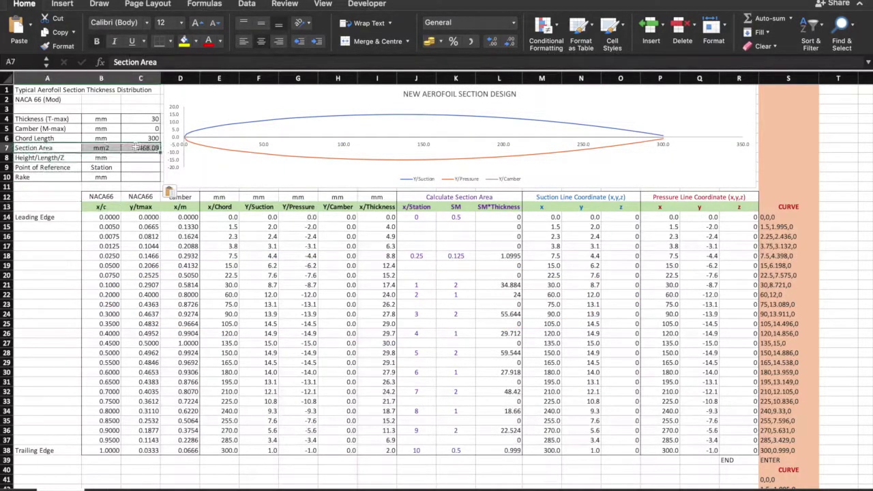
click(220, 42)
click(280, 180)
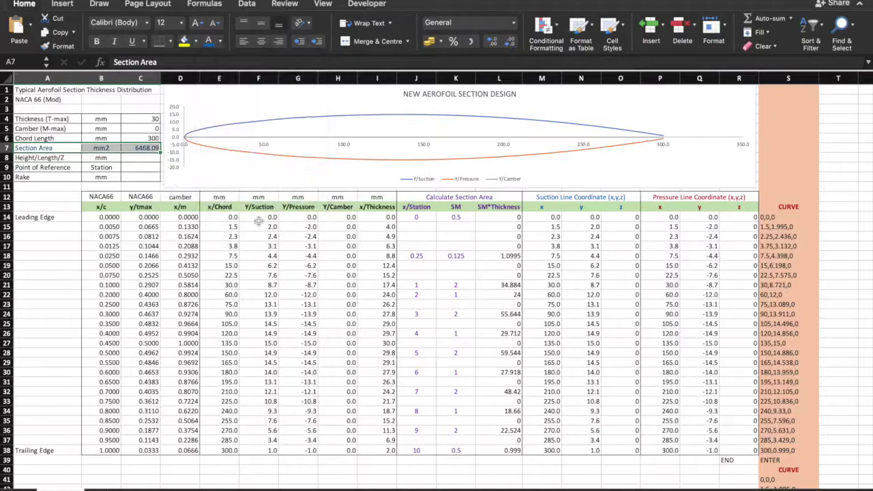
- Set the Height/Length/Z value to 100 mm
click(218, 267)
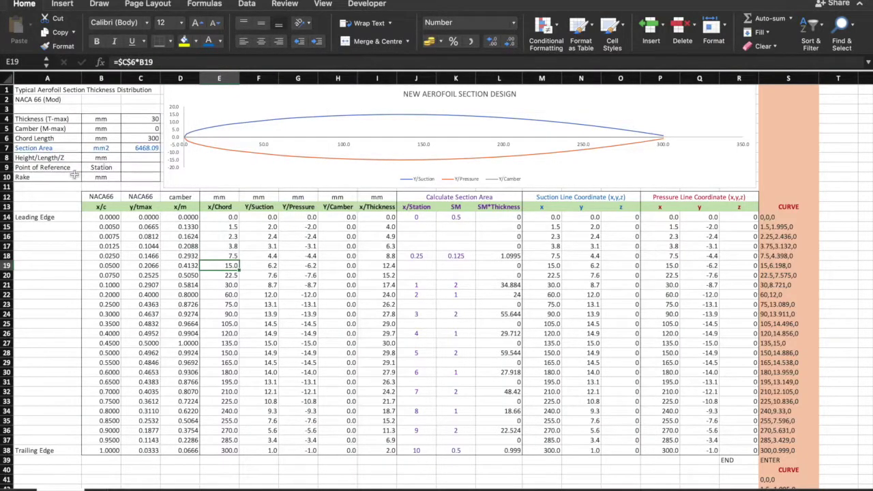
click(133, 158)
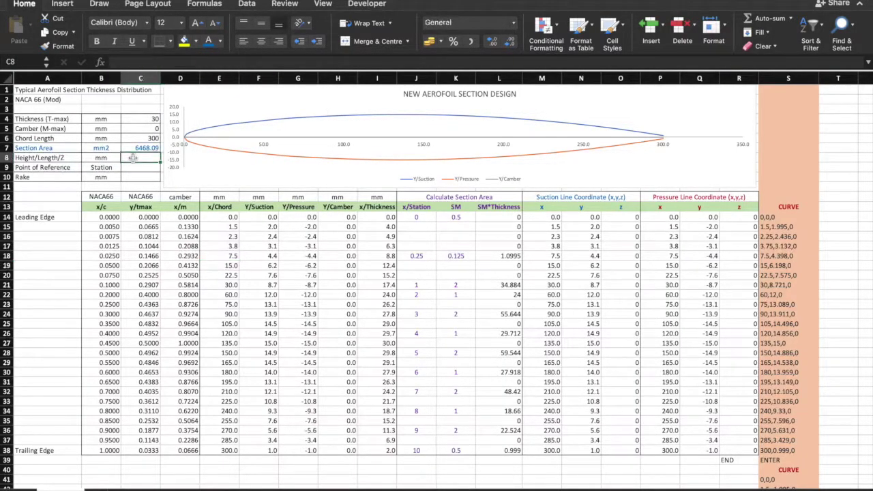
click(138, 178)
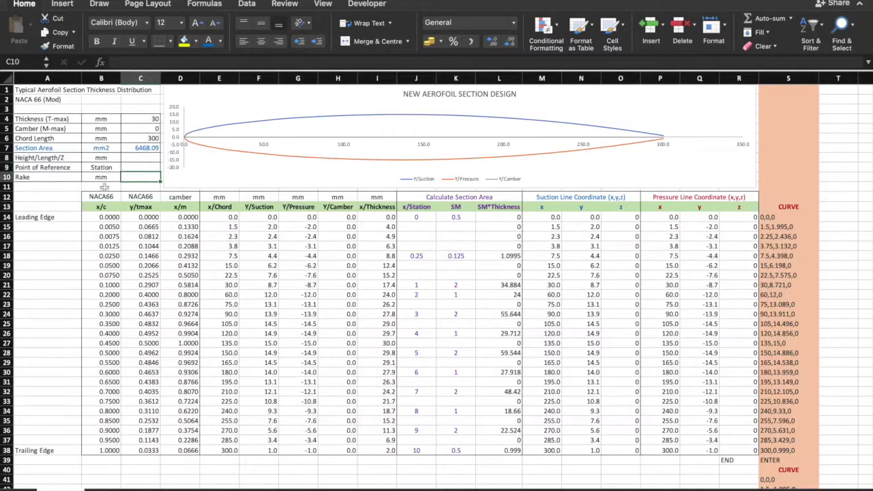
click(47, 199)
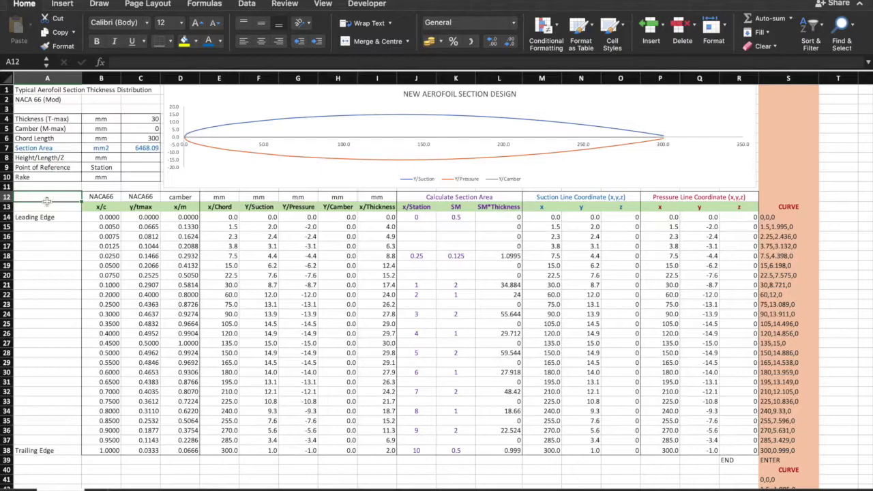
click(219, 216)
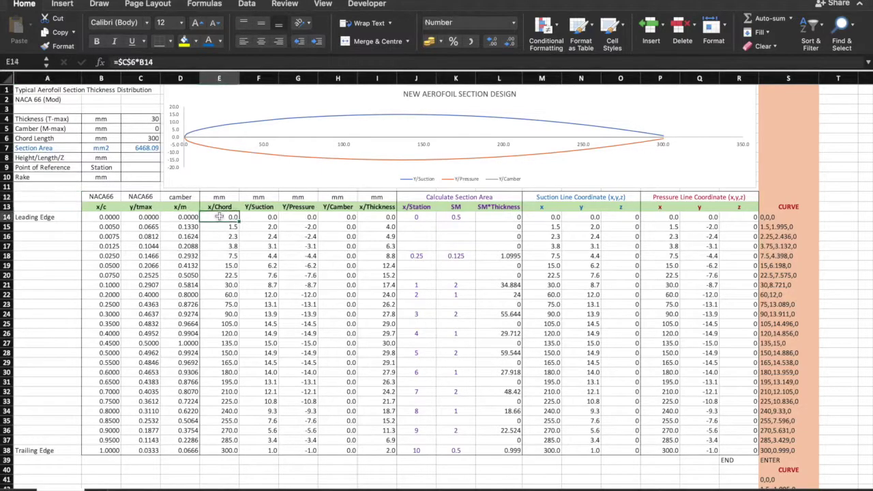
click(148, 159)
text(100)
key(Return)
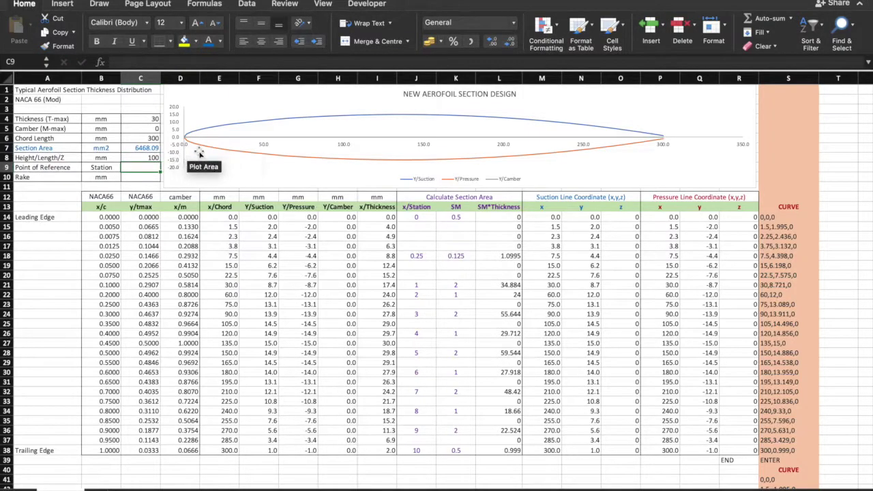
- Reference the Height/Length/Z cell as =$C$8 in the first suction and pressure z-coordinate cells
click(629, 219)
text(=)
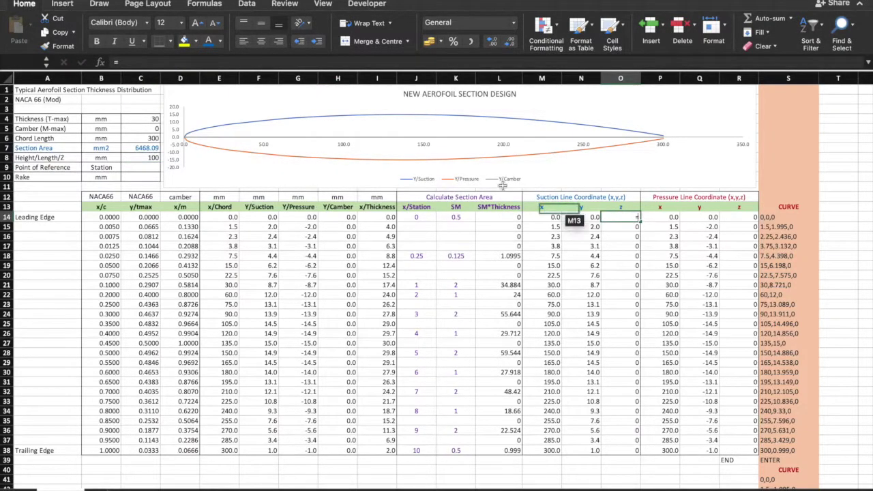
click(143, 158)
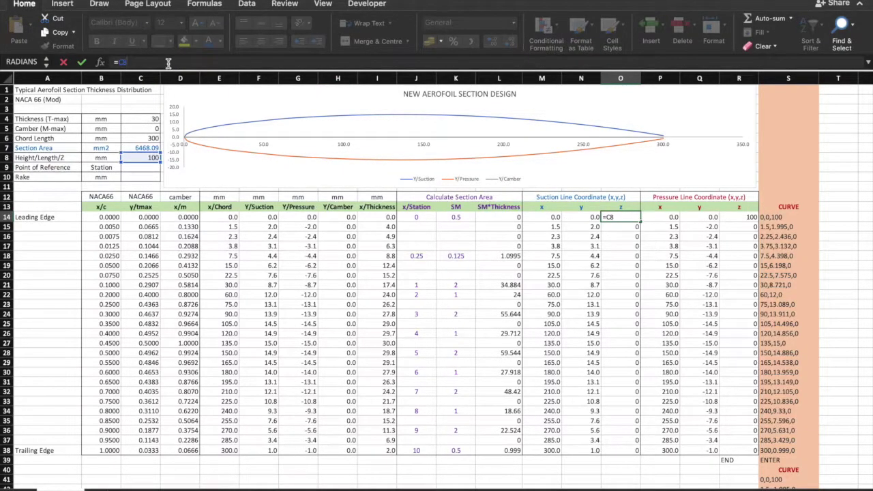
key(Return)
click(734, 217)
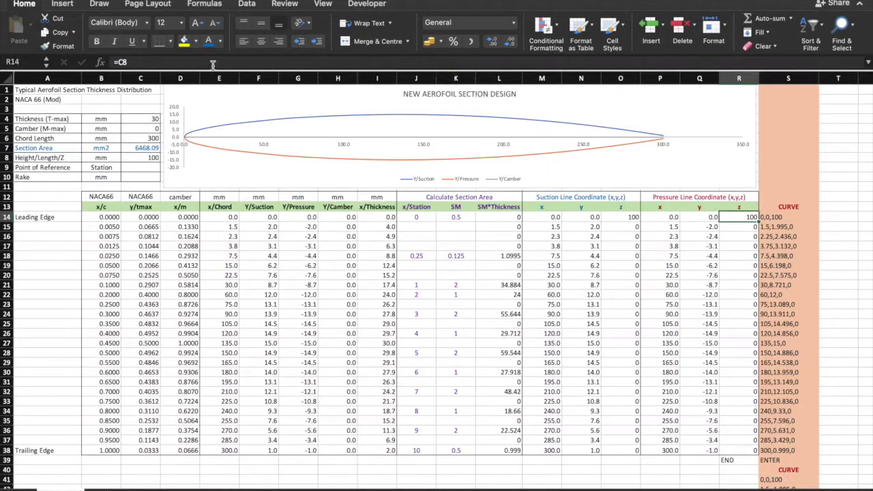
text(=C8)
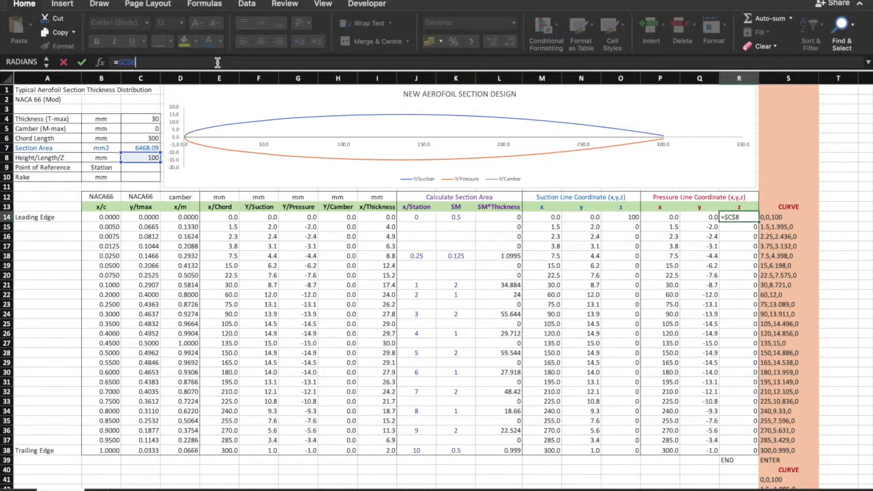
key(Return)
- Fill the height reference down both the suction and pressure z-coordinate columns to the trailing edge row
click(629, 217)
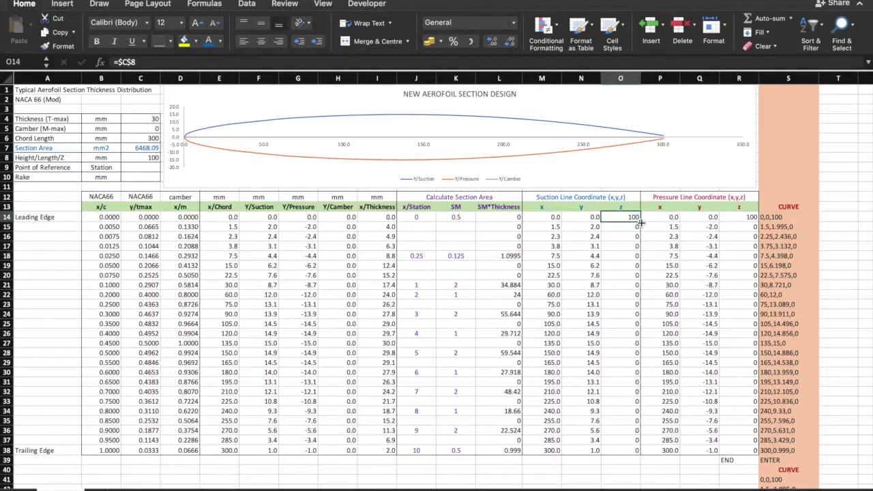
double_click(641, 221)
click(748, 217)
drag(759, 222, 703, 467)
click(732, 460)
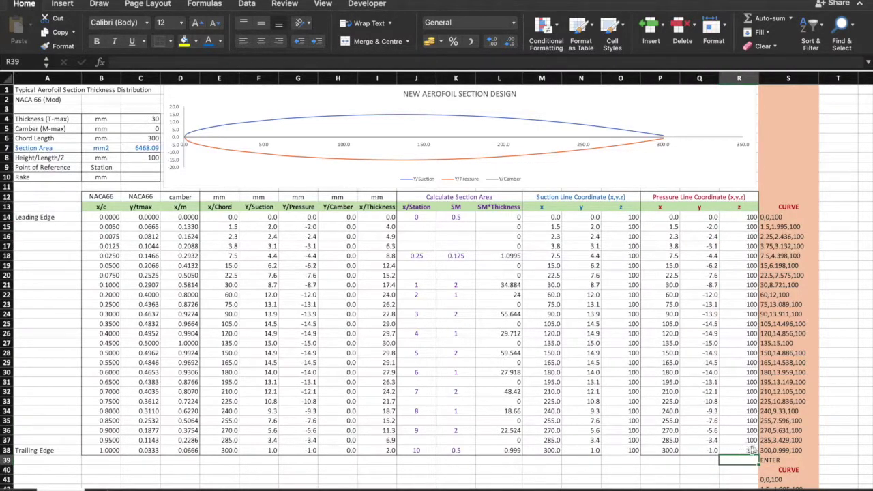
- Set the section thickness to 20 mm, chord length to 200 mm and Height/Length/Z to 0
click(566, 296)
click(674, 469)
click(140, 160)
text(50)
key(Return)
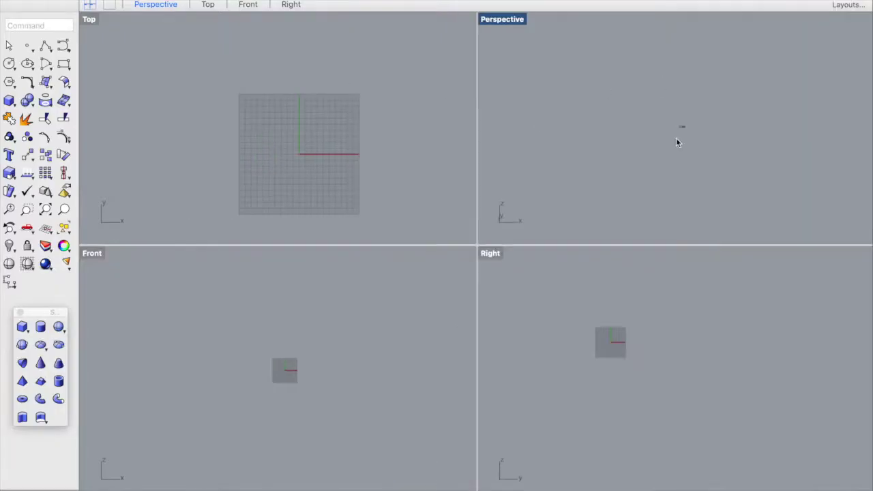
scroll(700, 187, up, 15)
double_click(502, 19)
scroll(634, 184, down, 2)
scroll(627, 156, down, 4)
scroll(638, 159, up, 3)
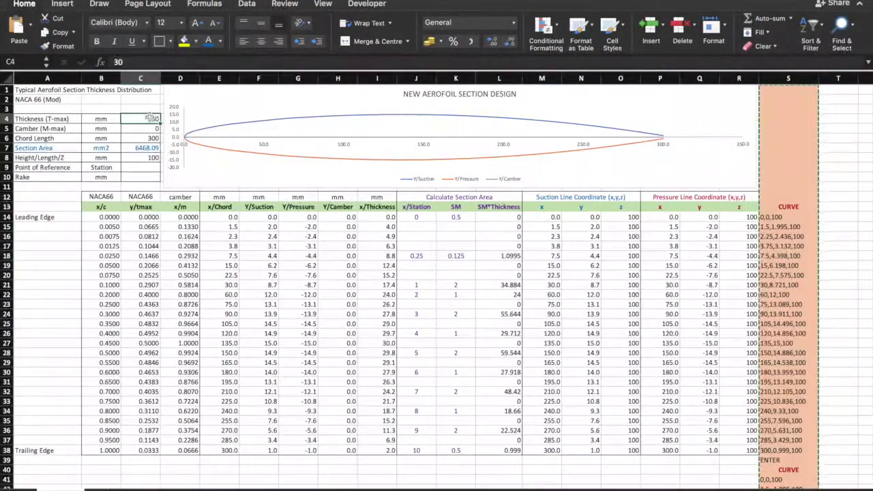
click(144, 157)
text(200)
key(Return)
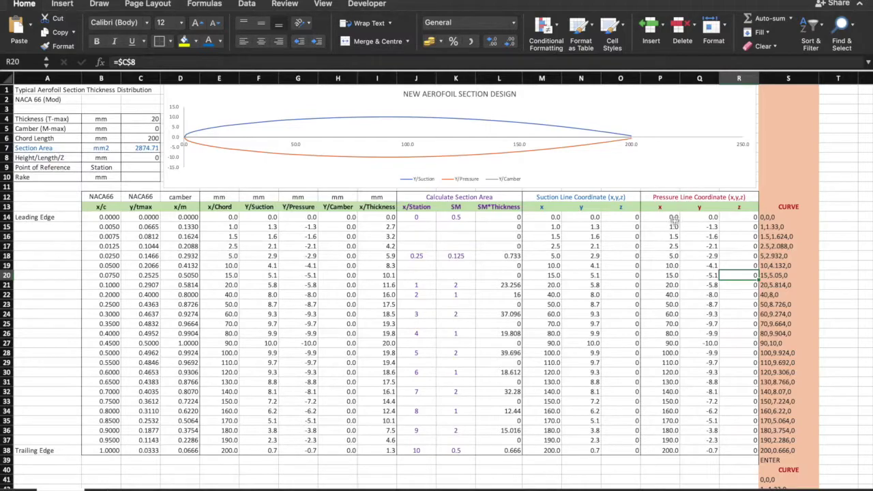
- Color the Point of Reference row text red
click(39, 159)
click(137, 159)
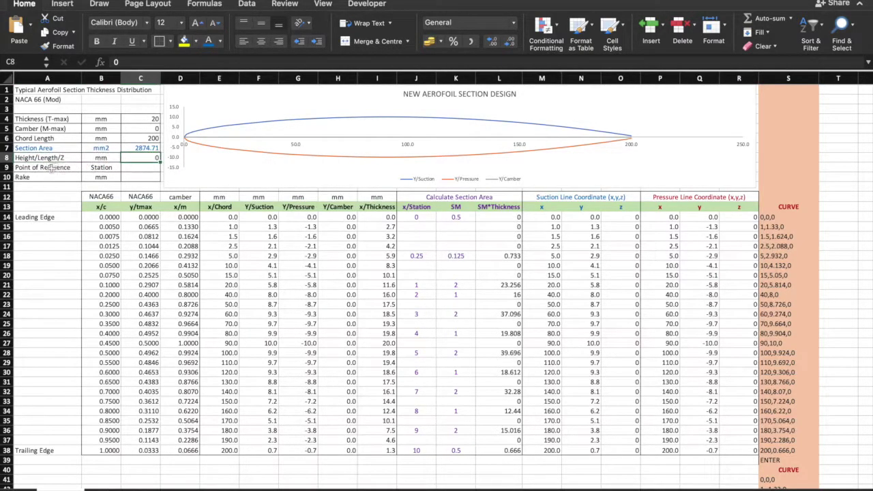
drag(52, 168, 136, 168)
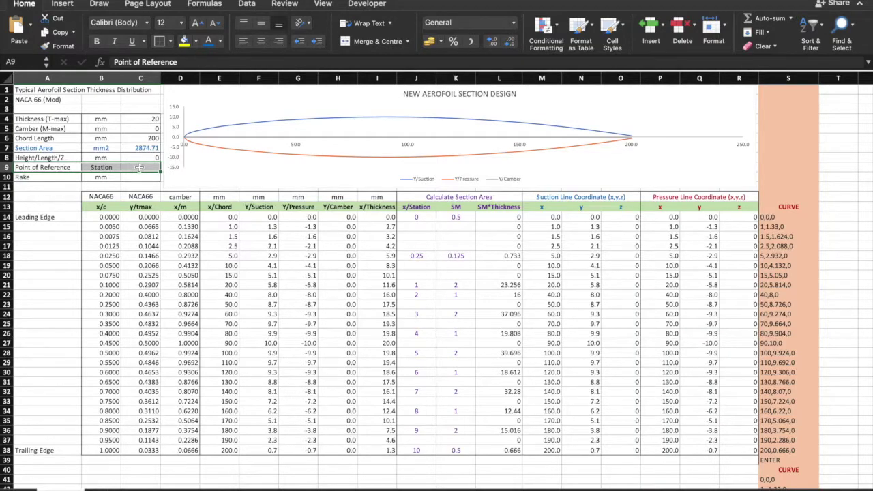
click(139, 168)
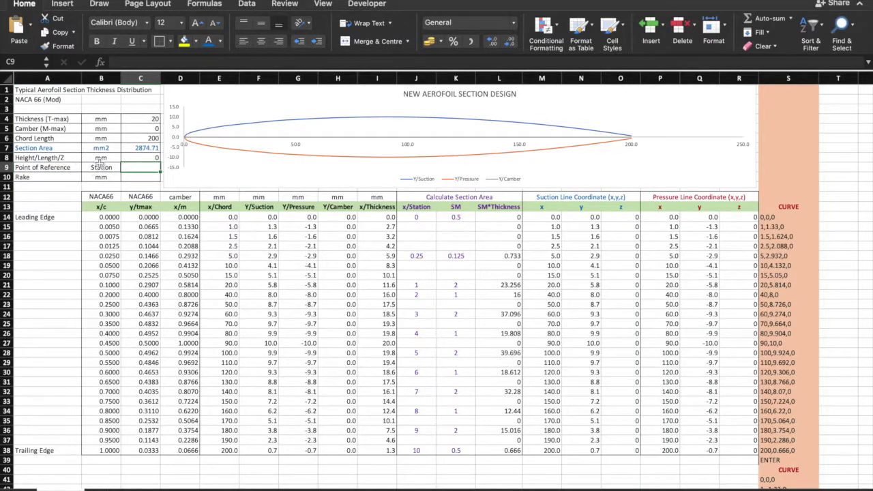
click(218, 218)
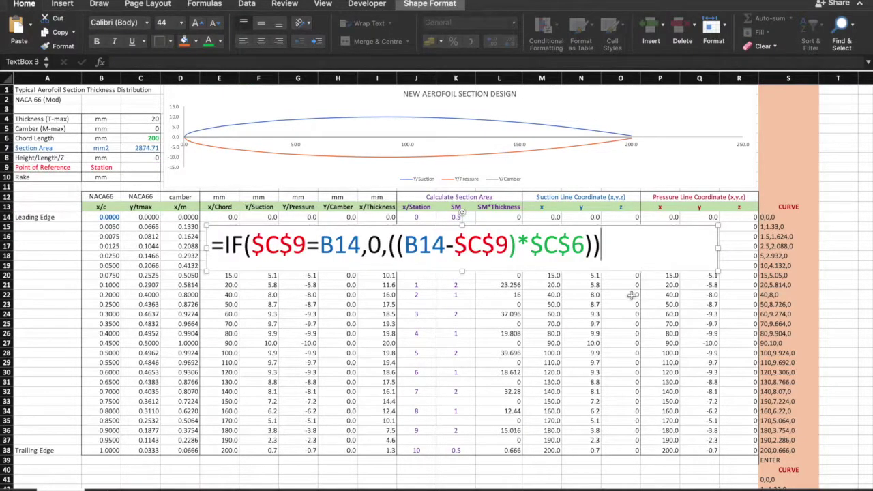
- Enter =IF($C$9=B14,0,((B14-$C$9)*$C$6)) as the first x/Chord formula, color it red, and fill it down to the trailing edge
drag(600, 255, 214, 265)
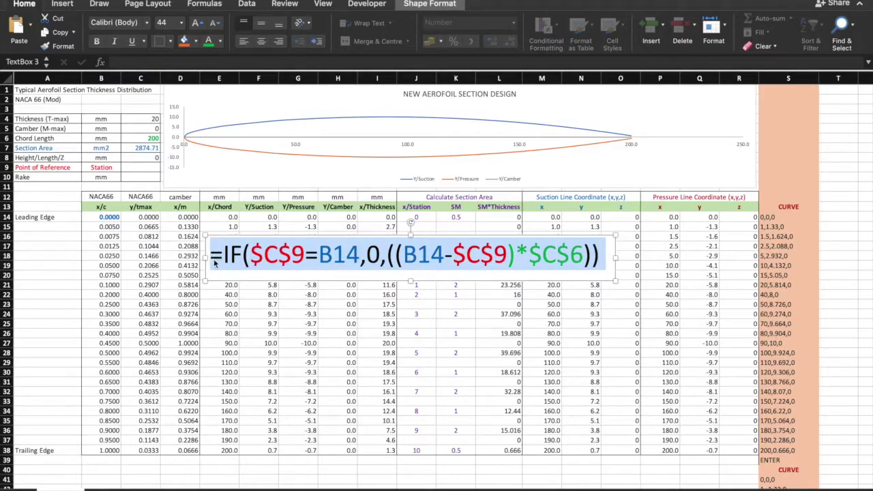
click(231, 219)
drag(175, 62, 103, 62)
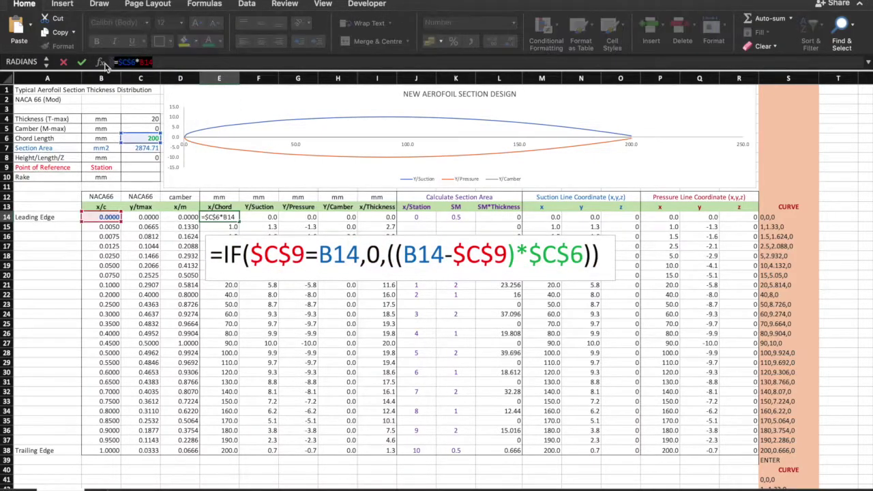
key(Return)
drag(317, 239, 366, 234)
click(219, 217)
click(220, 42)
click(212, 179)
drag(240, 223, 235, 455)
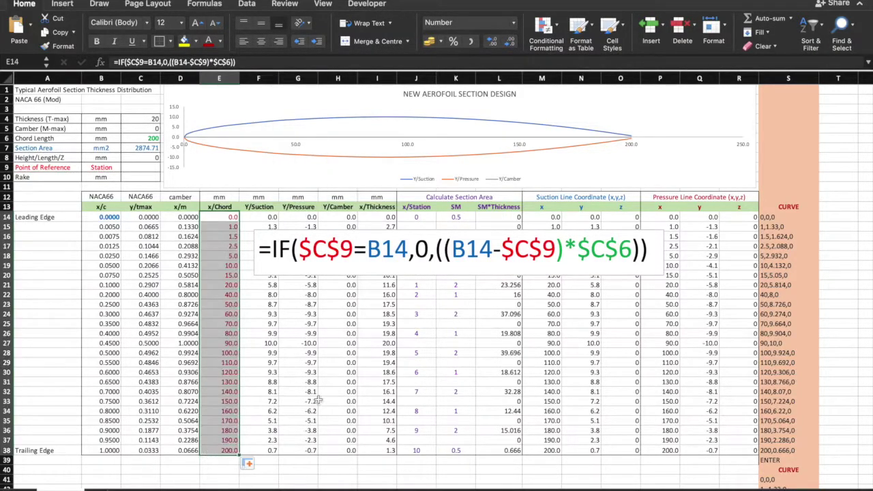
- Set the Point of Reference station value to 0.5
click(315, 392)
click(221, 247)
click(150, 168)
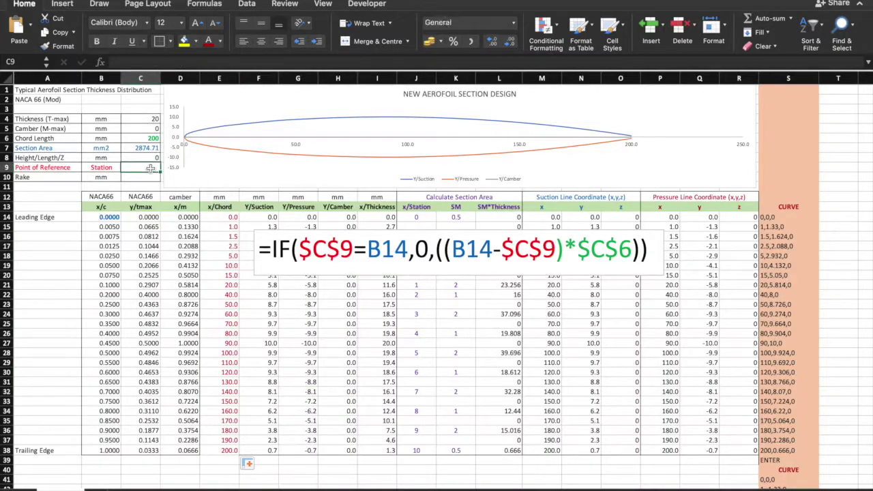
text(0.5)
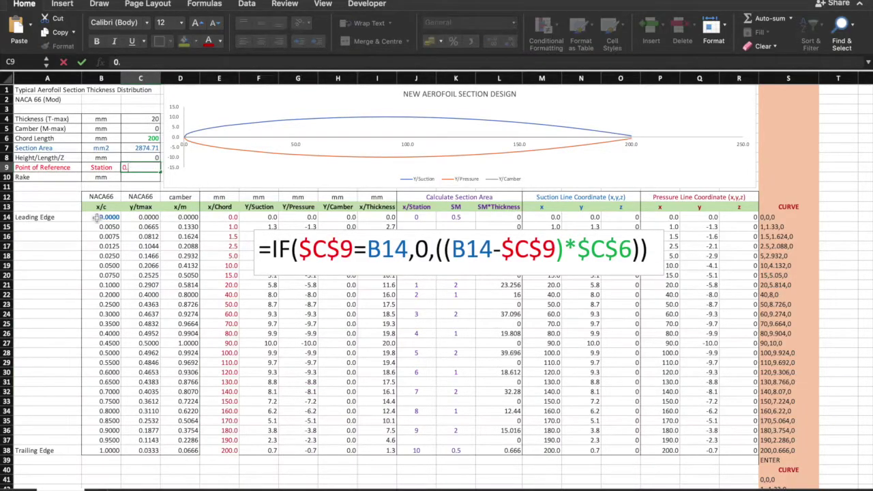
key(Return)
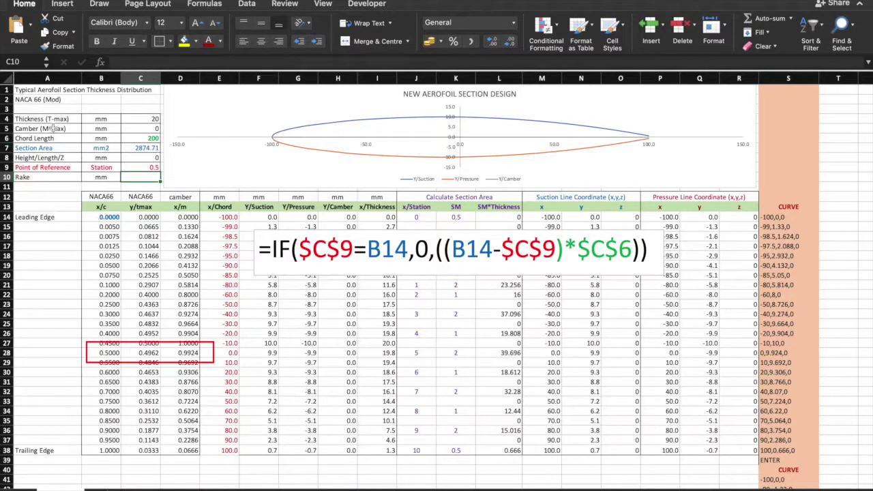
- Add a Chord Length check row below the trailing edge calculating =E38-E14
click(185, 460)
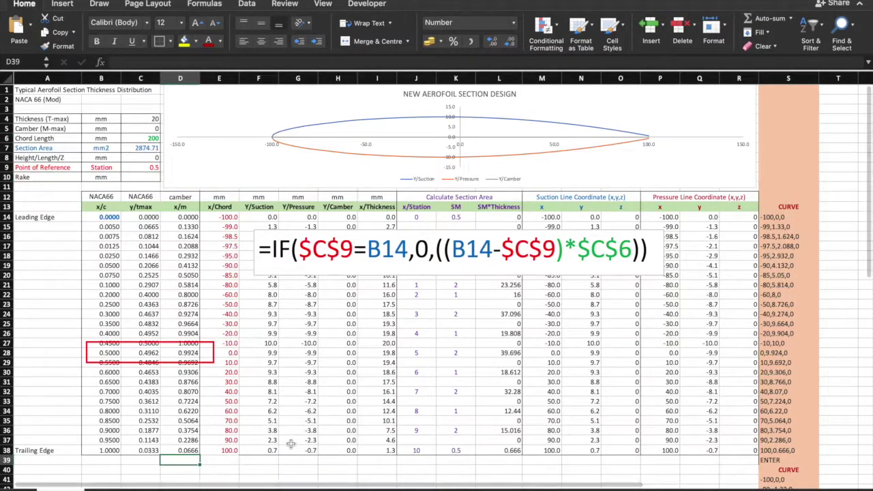
text(Chord Length)
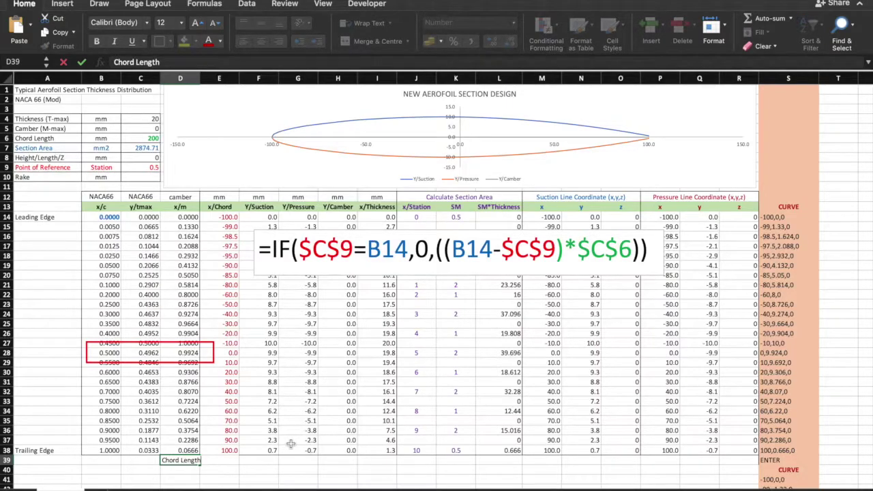
key(Tab)
text(=)
key(Up)
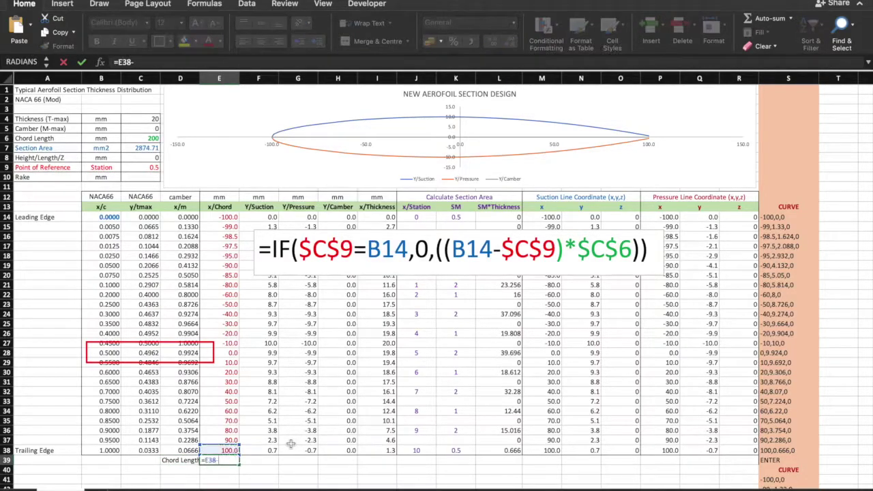
text(-)
click(231, 219)
key(Return)
key(Up)
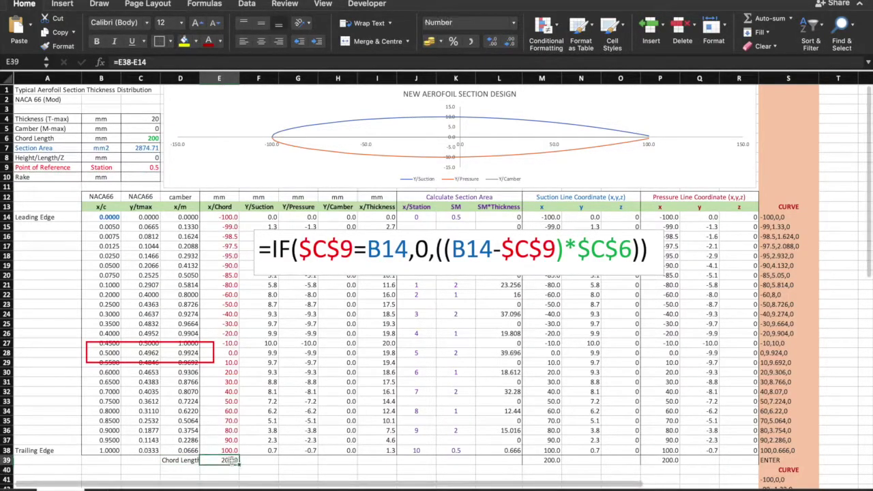
- Delete the floating IF formula text box
click(148, 138)
click(230, 461)
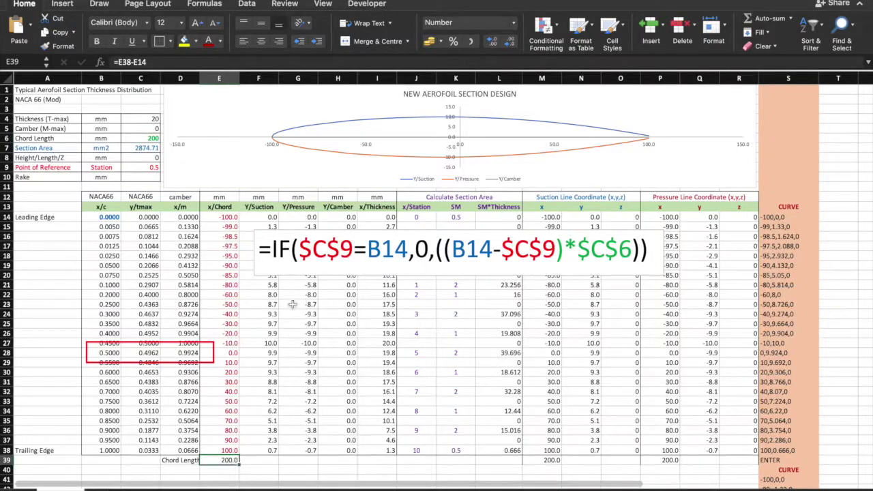
click(324, 230)
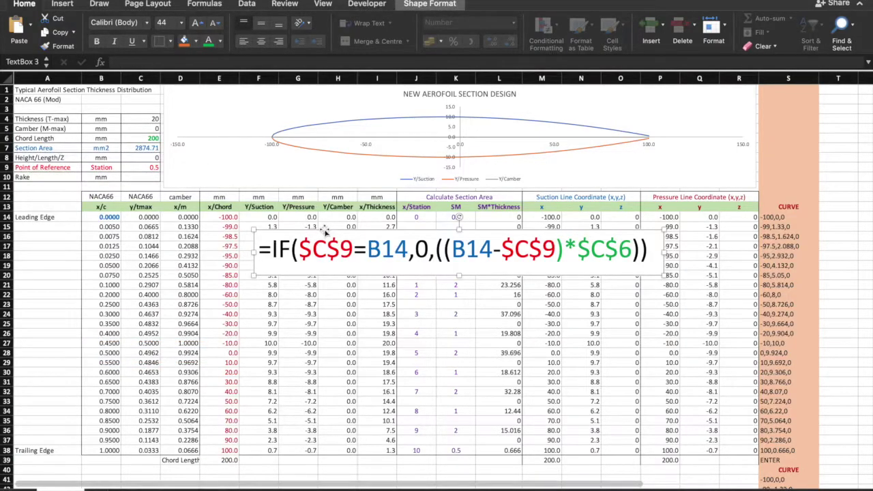
key(Delete)
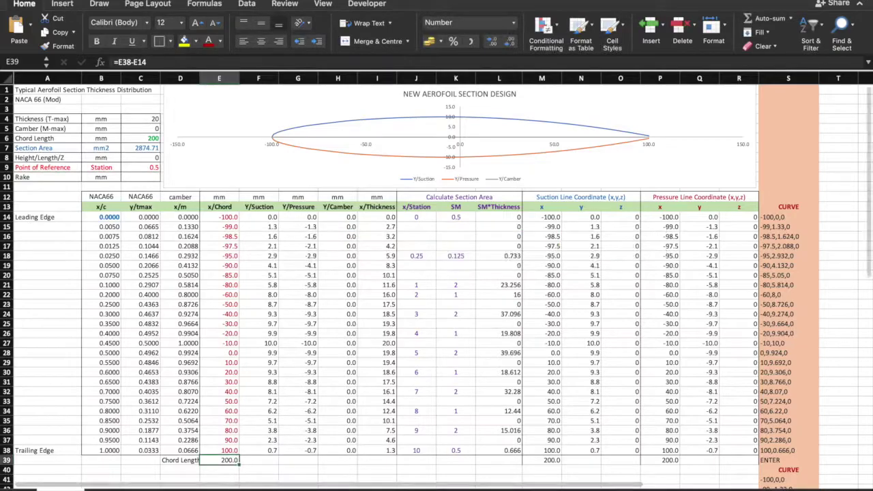
- Bold the Chord Length and Point of Reference rows and the x/c column values
click(366, 296)
click(574, 469)
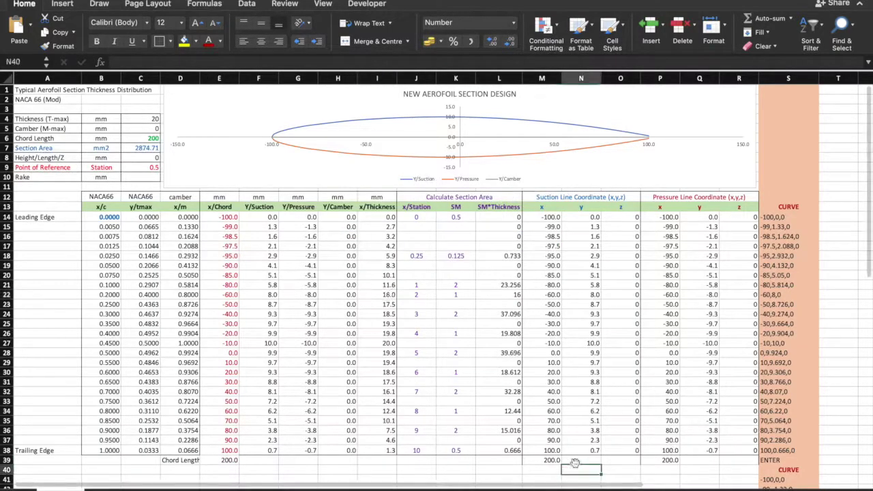
drag(59, 139, 140, 138)
drag(41, 168, 146, 168)
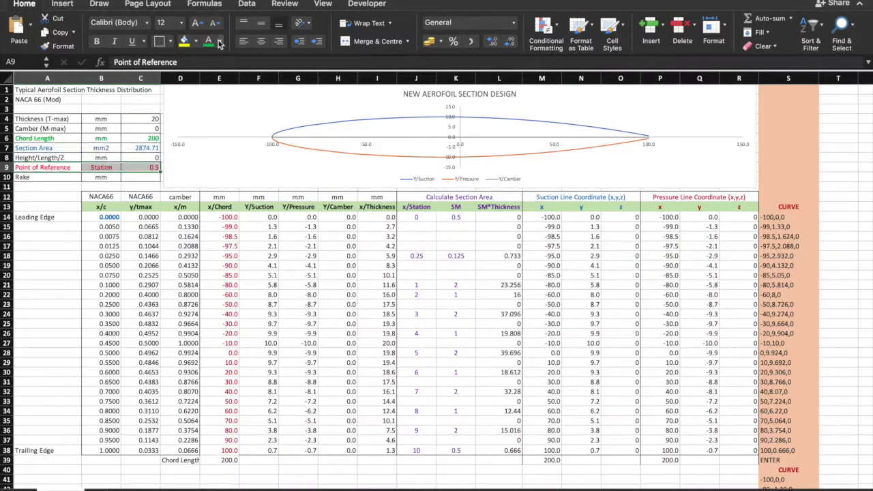
click(96, 43)
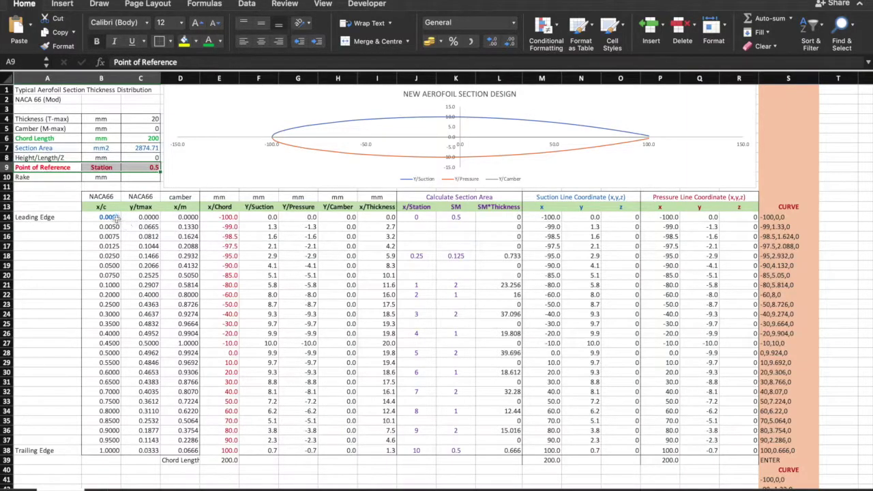
click(270, 344)
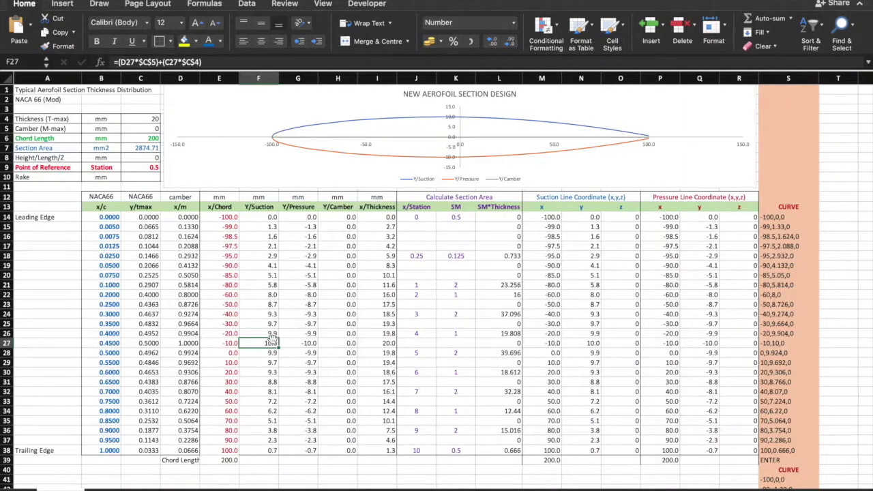
click(50, 237)
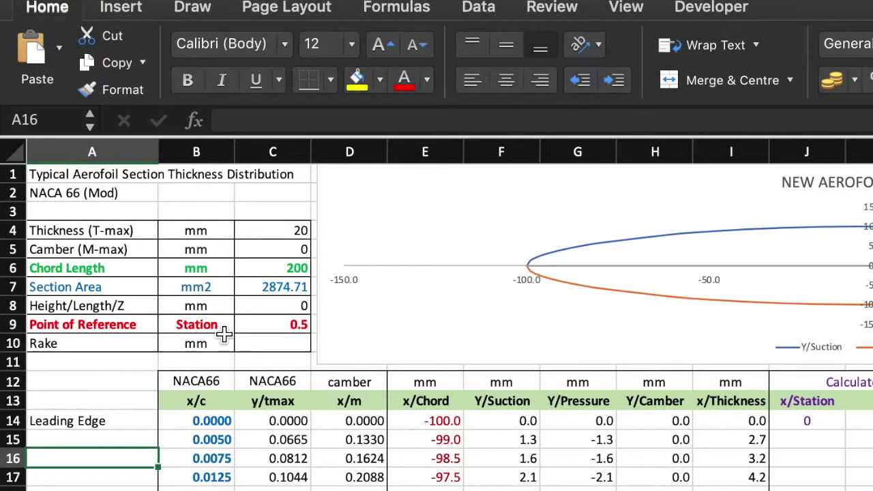
- Append +$C$10 to the first x/Chord formula to add the rake, and fill it down to the trailing edge row
click(287, 343)
click(455, 427)
drag(456, 424, 455, 424)
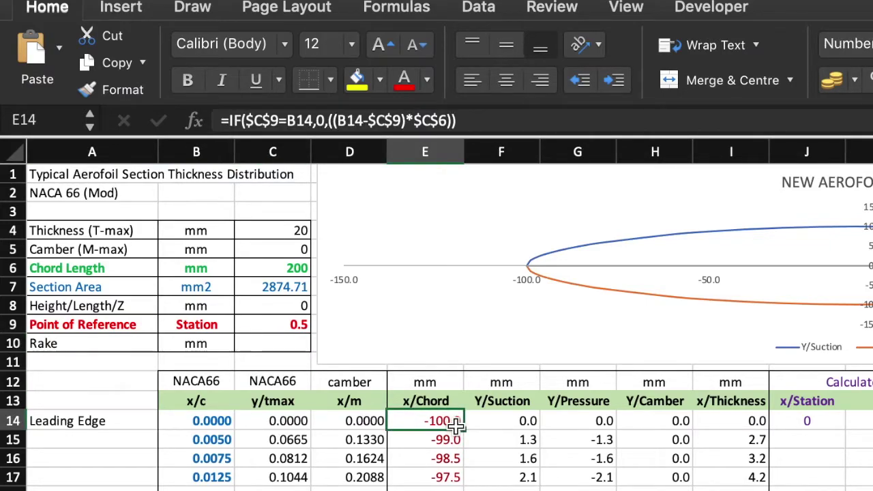
click(504, 121)
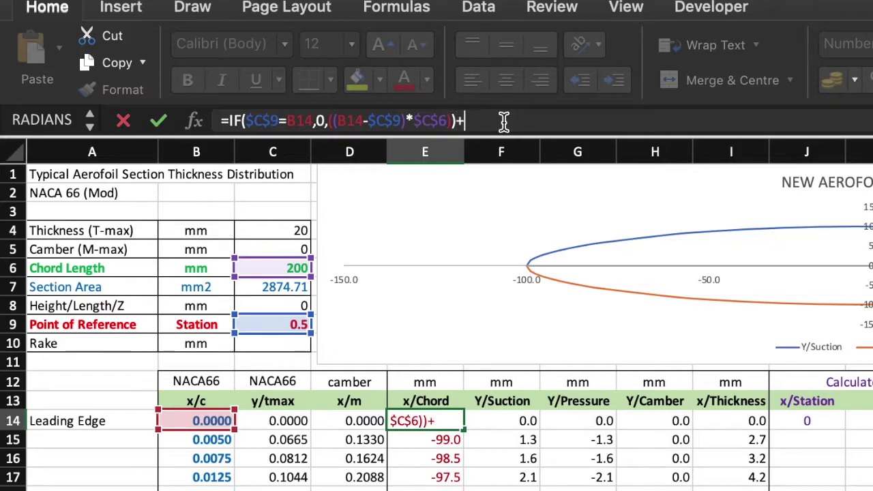
text(+)
click(263, 344)
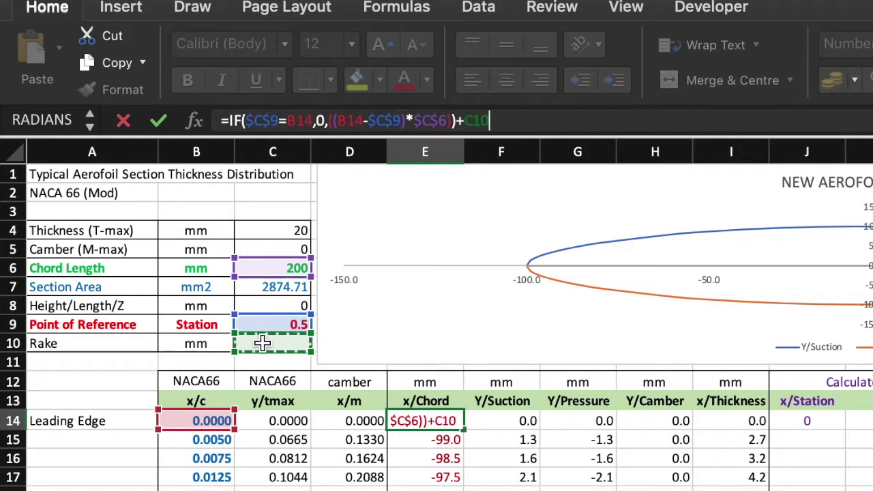
key(F4)
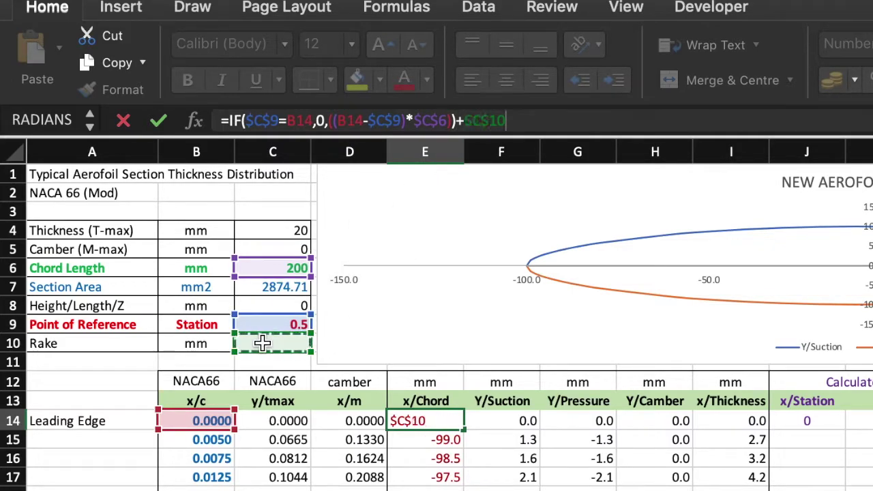
key(Return)
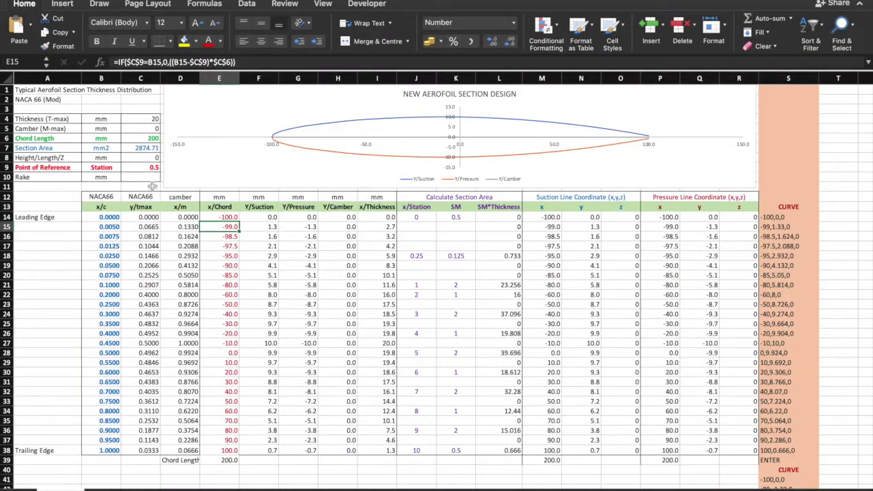
click(425, 421)
drag(243, 222, 227, 453)
- Set the Rake value to 50 mm
click(146, 179)
text(50)
key(Return)
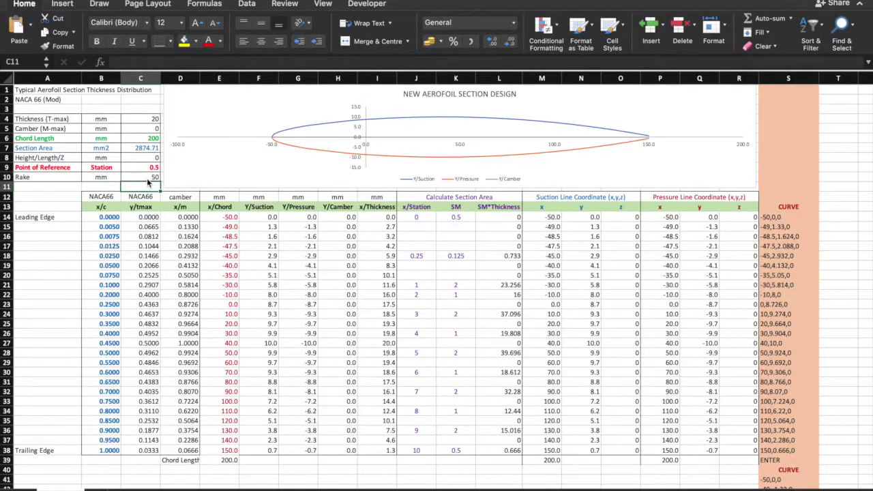
- Set the Point of Reference station value to 0
click(151, 178)
click(152, 168)
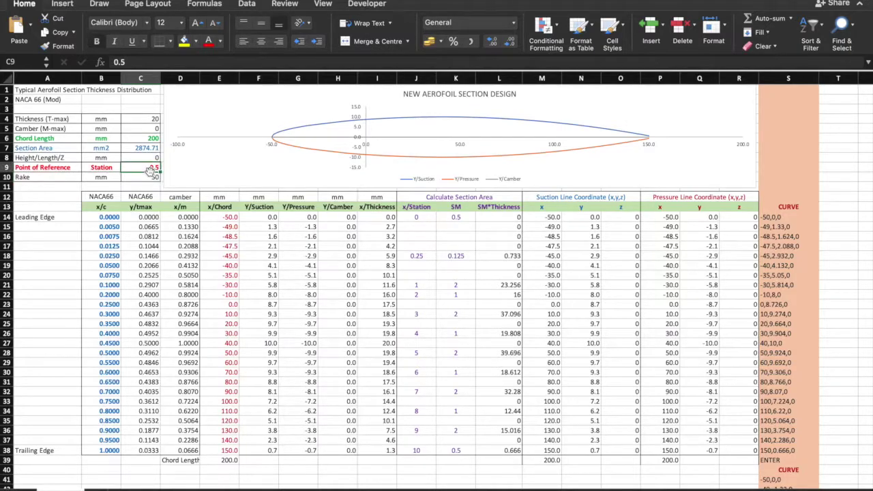
text(0)
key(Return)
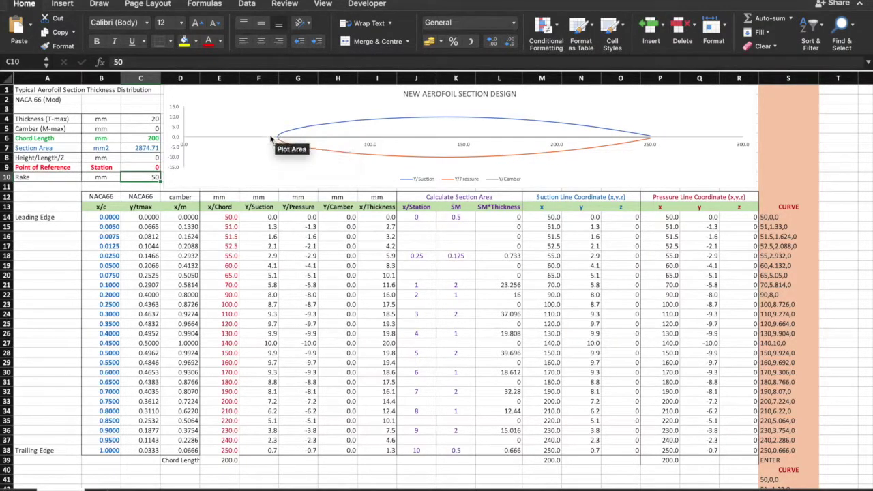
- Set the Rake value to 100 mm
text(0)
key(Return)
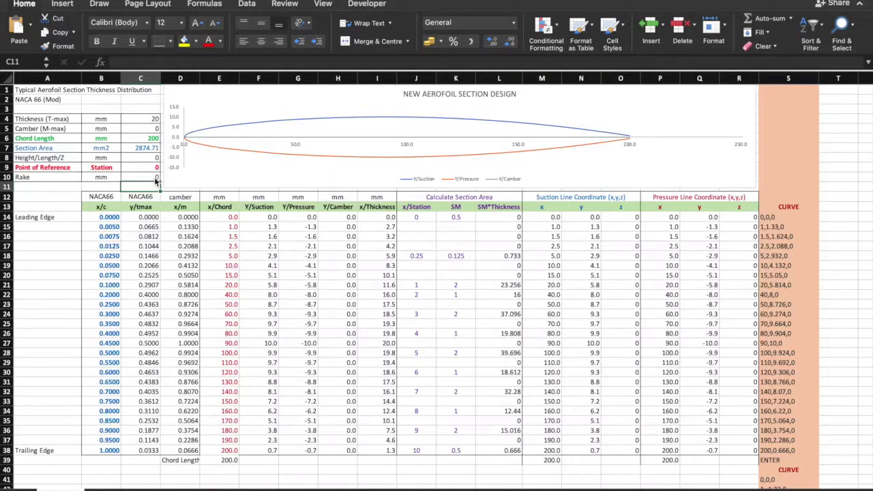
click(148, 176)
text(100)
key(Return)
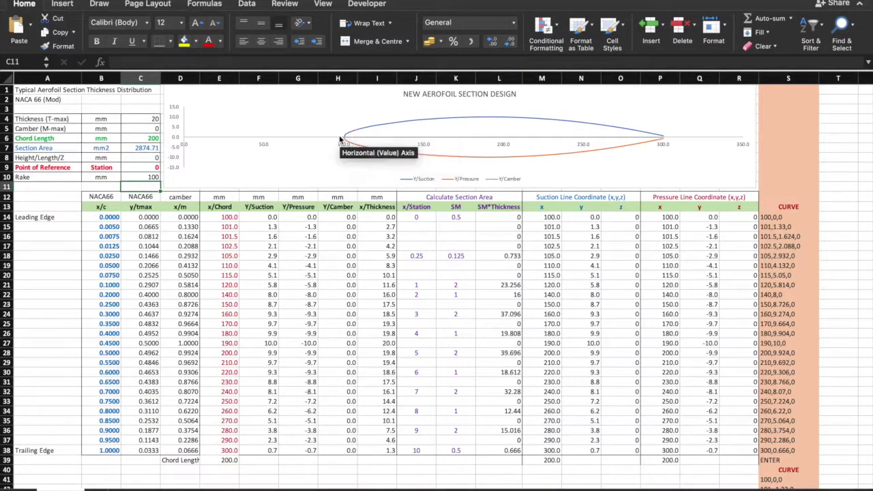
- Set the Point of Reference station value to 0.5 and the Rake to 0
click(151, 167)
text(5)
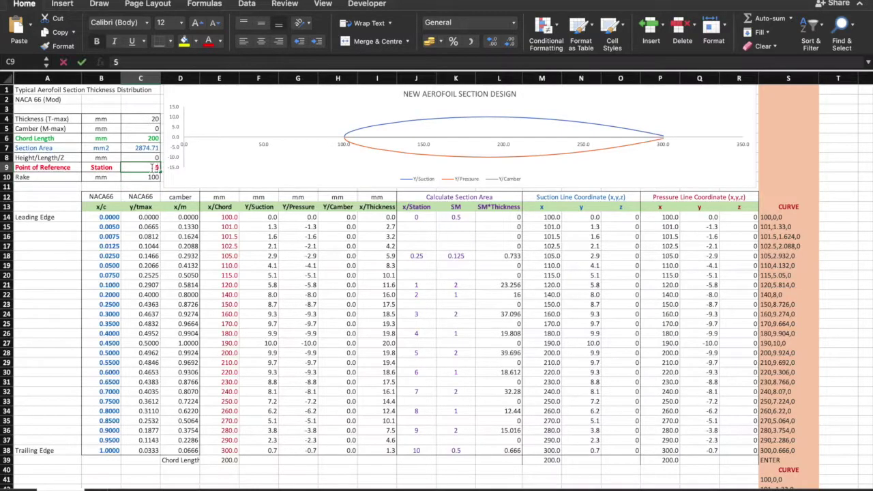
key(BackSpace)
text(0)
key(Return)
text(0)
key(Return)
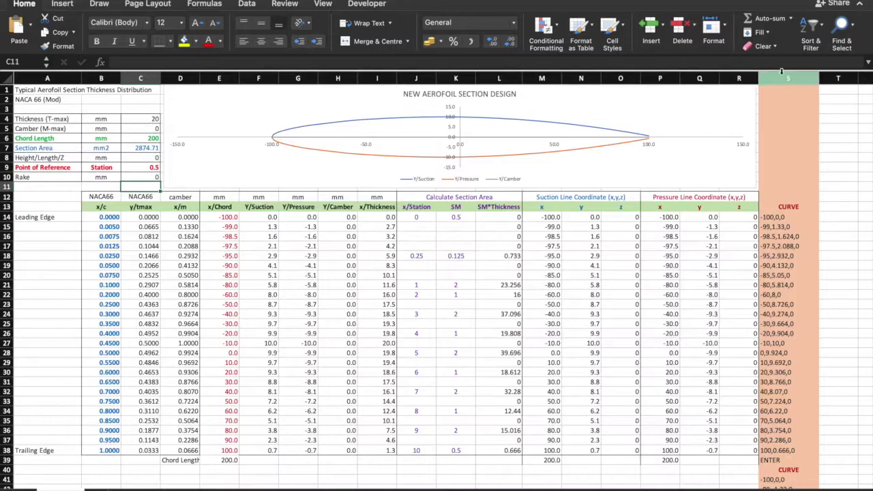
- Copy the CURVE coordinate column and paste it into Rhino to draw the aerofoil section curve
click(782, 74)
key(super+c)
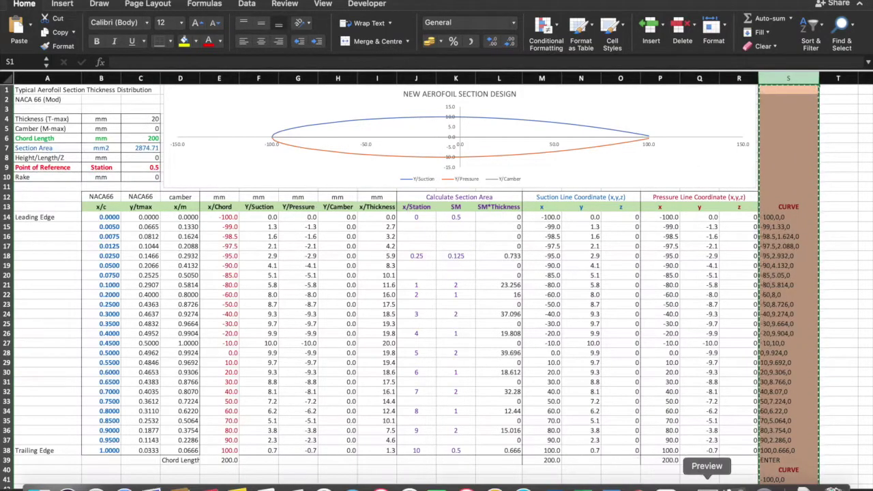
click(662, 490)
key(super+v)
scroll(569, 142, down, 8)
drag(594, 148, 626, 170)
click(91, 20)
double_click(100, 23)
scroll(357, 203, down, 2)
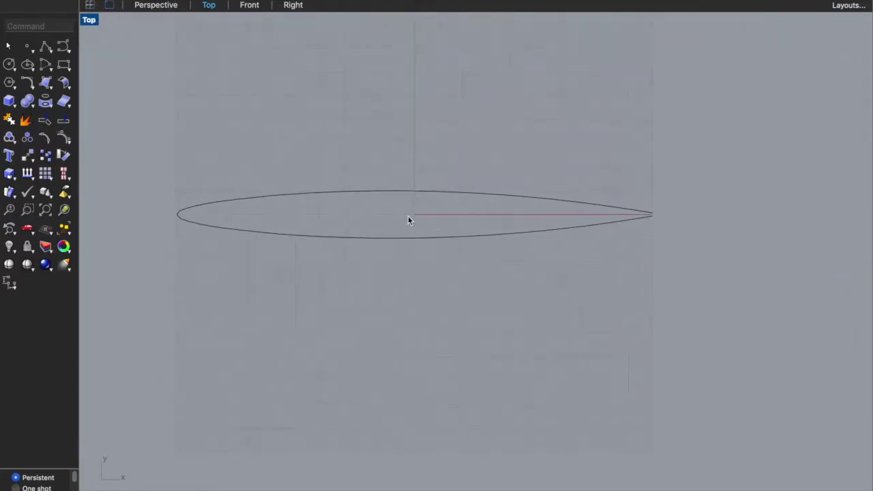
click(147, 7)
drag(396, 259, 503, 253)
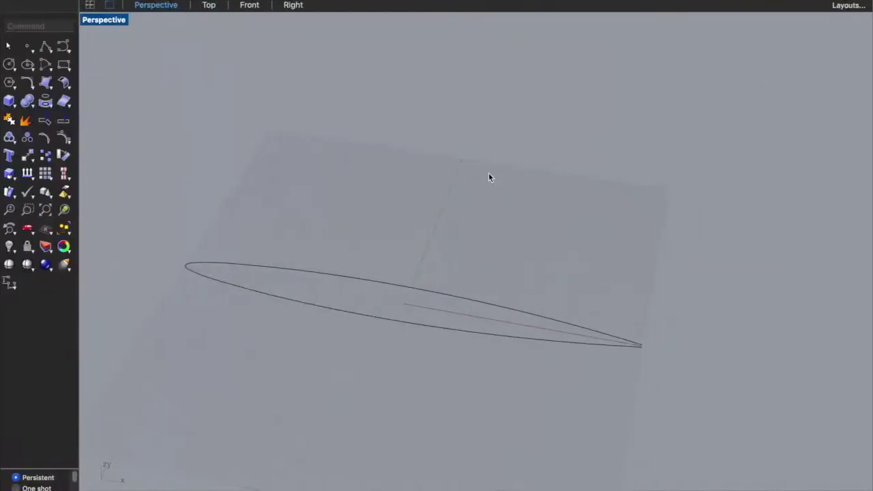
- Paste the reference-point-0 section coordinates into Rhino and set the Point of Reference to 1
key(super+v)
scroll(489, 173, down, 4)
drag(489, 174, 492, 209)
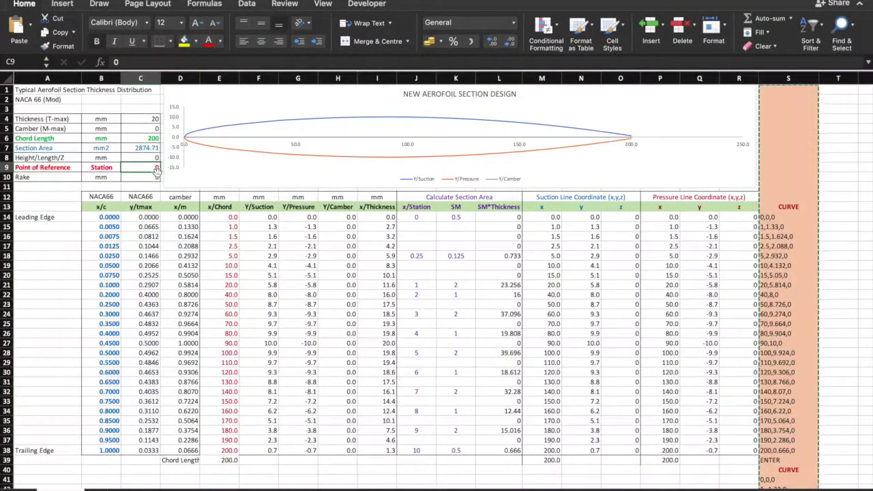
text(1)
key(Return)
- Copy the updated CURVE column and paste it into Rhino as another section curve
click(788, 78)
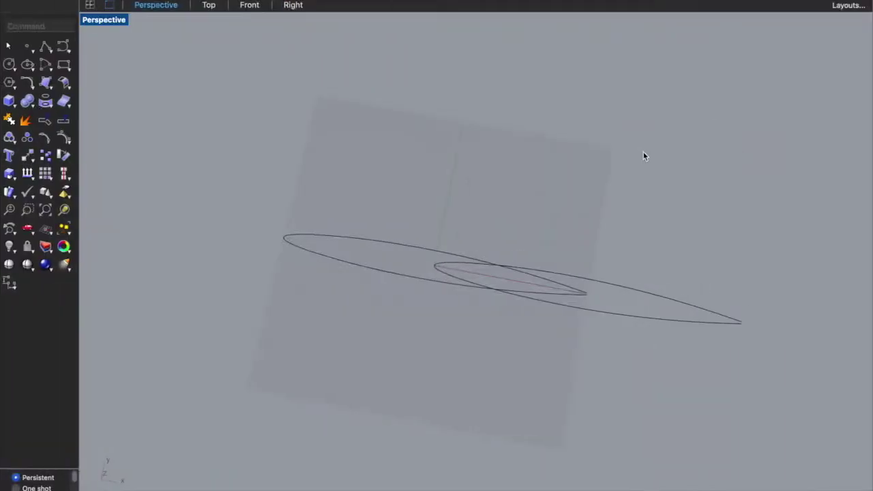
key(super+v)
scroll(643, 151, down, 2)
drag(631, 167, 636, 144)
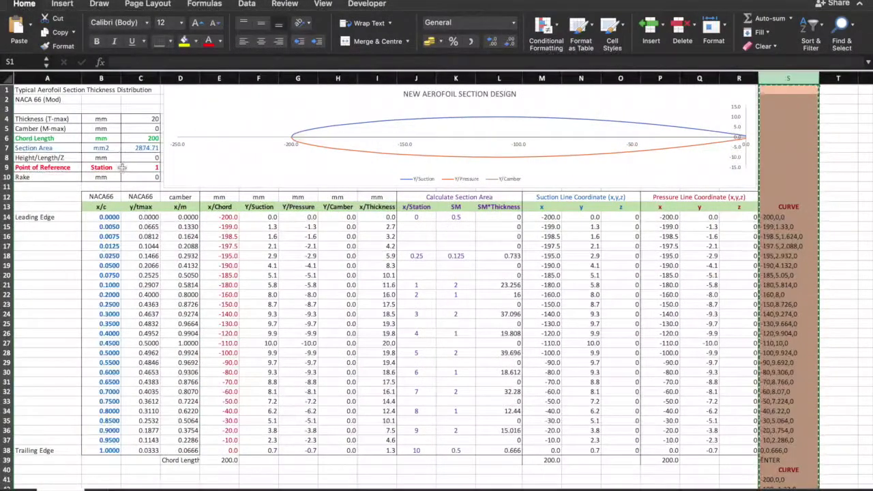
key(Return)
click(789, 78)
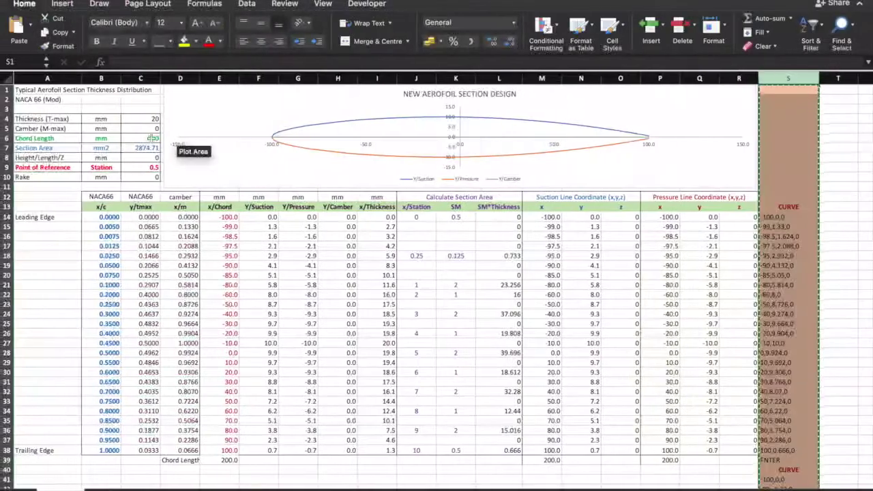
- Set Height/Length/Z to 50 mm and paste the updated CURVE coordinates into Rhino
click(146, 158)
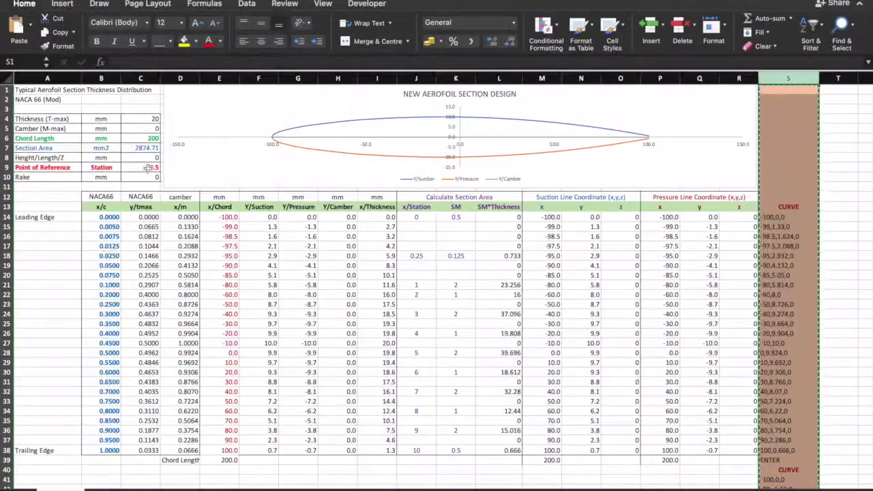
text(50)
key(Return)
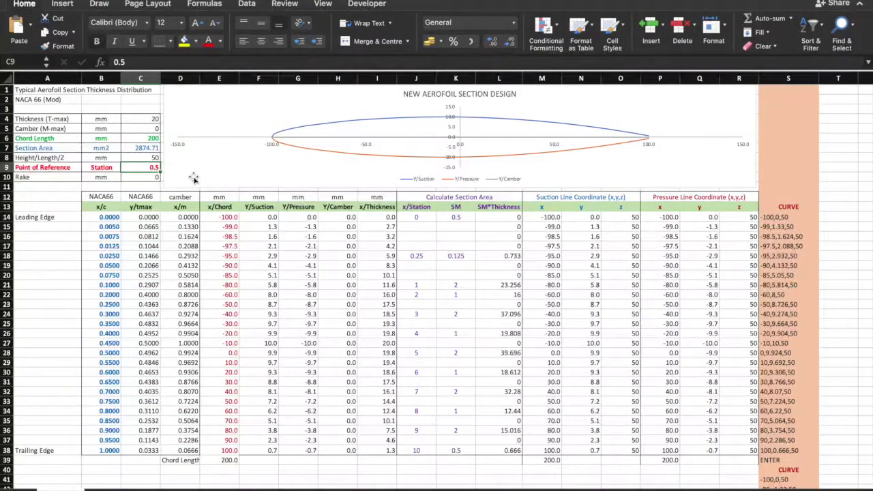
click(789, 78)
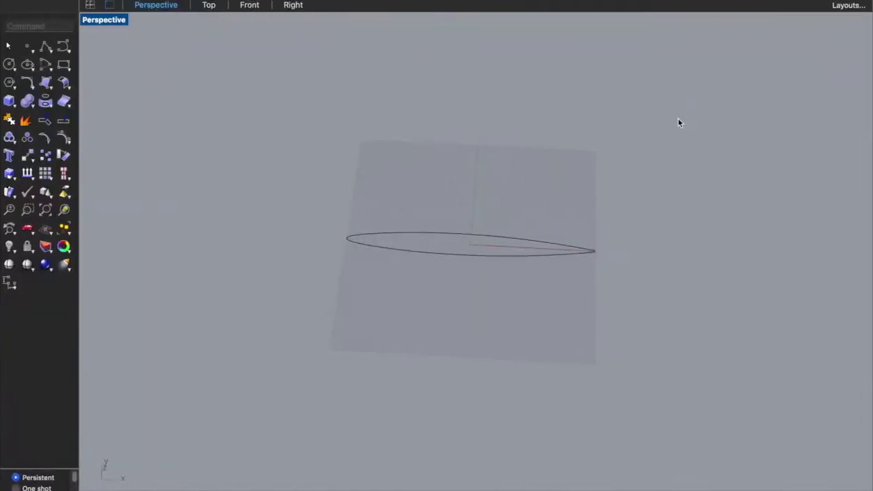
key(super+v)
drag(659, 132, 654, 115)
key(ctrl+Left)
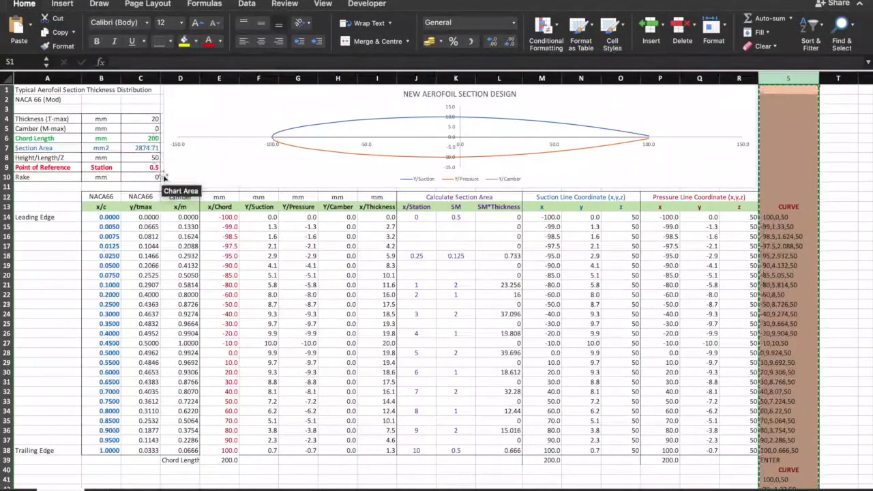
- Set Height/Length/Z to 100 mm and the Rake to 50 mm
click(152, 160)
text(100)
key(Return)
key(Return)
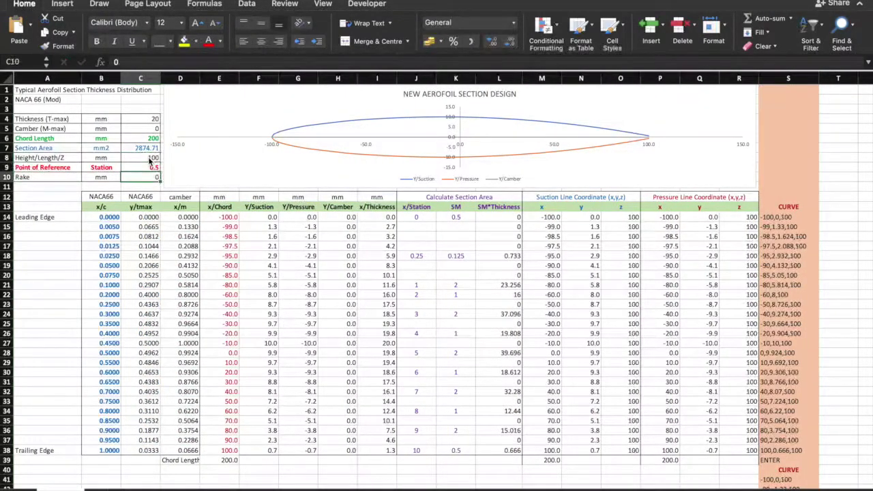
text(50)
key(Return)
- Copy the updated CURVE column and paste it into Rhino as a raised, raked section
click(789, 78)
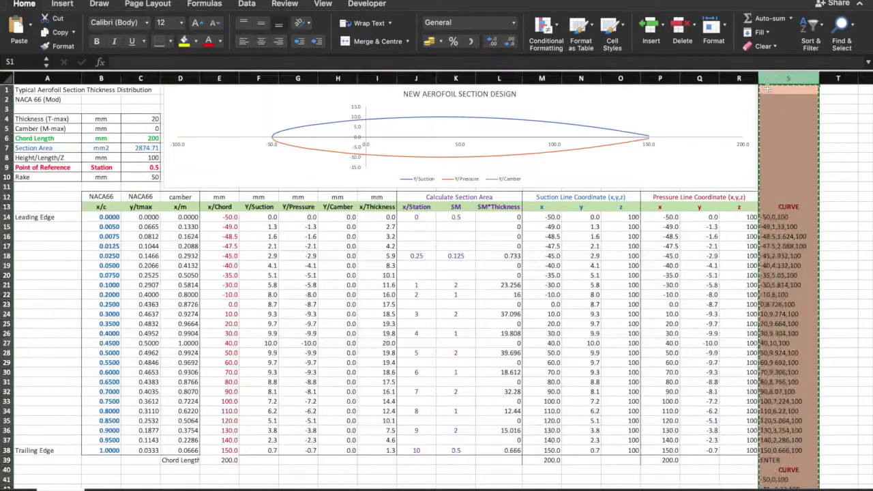
key(ctrl+Right)
key(super+v)
drag(669, 173, 685, 196)
key(ctrl+Left)
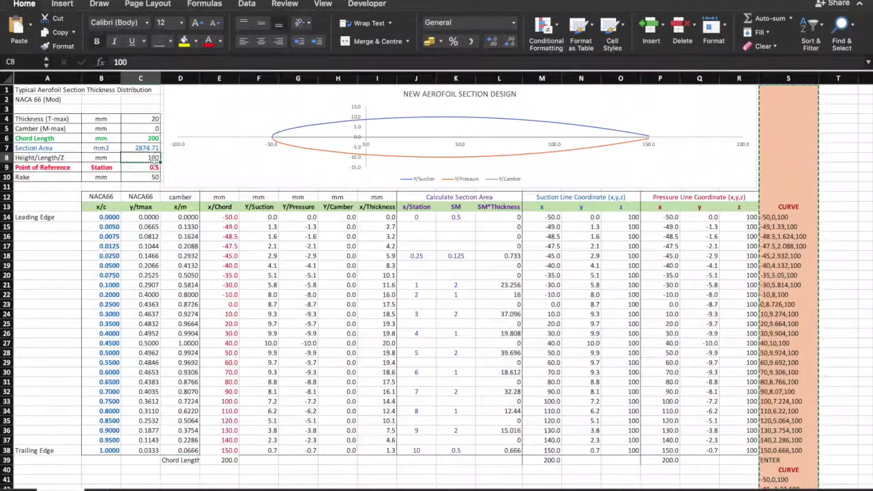
- Add a Rotation/Angle parameter row with the unit Deg below Rake
click(66, 187)
text(Rotation/Angle)
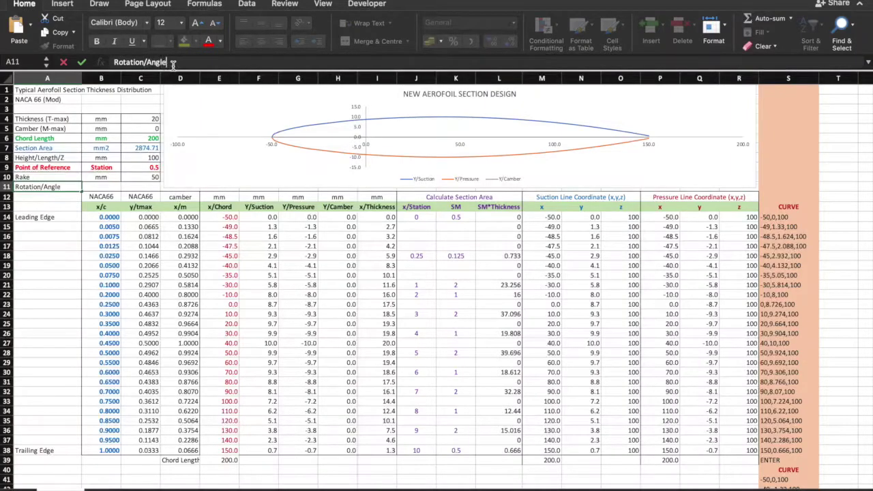
click(112, 190)
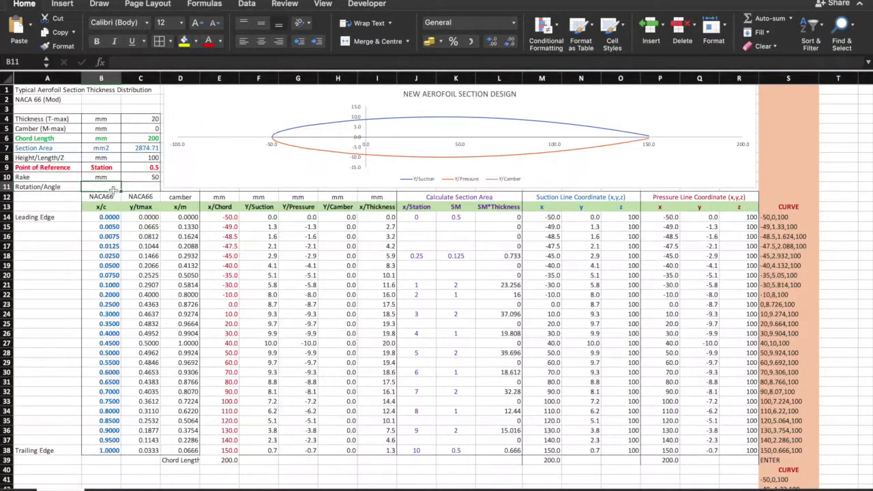
text(Deg)
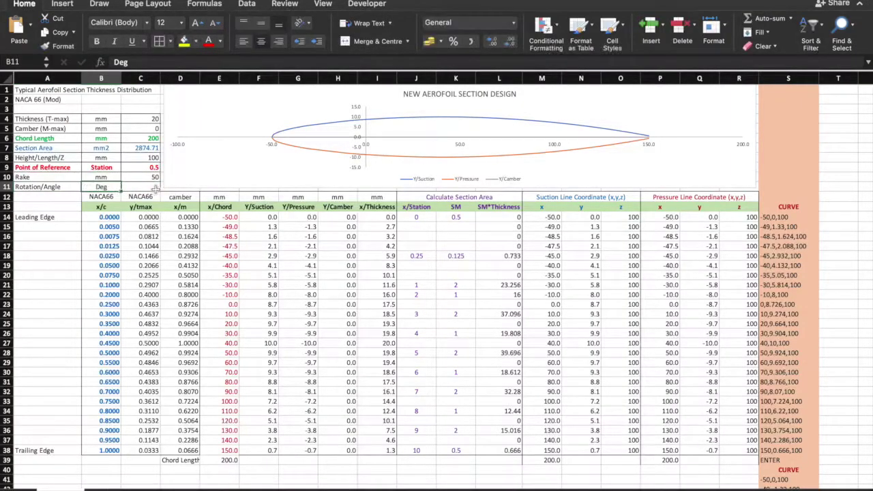
key(Tab)
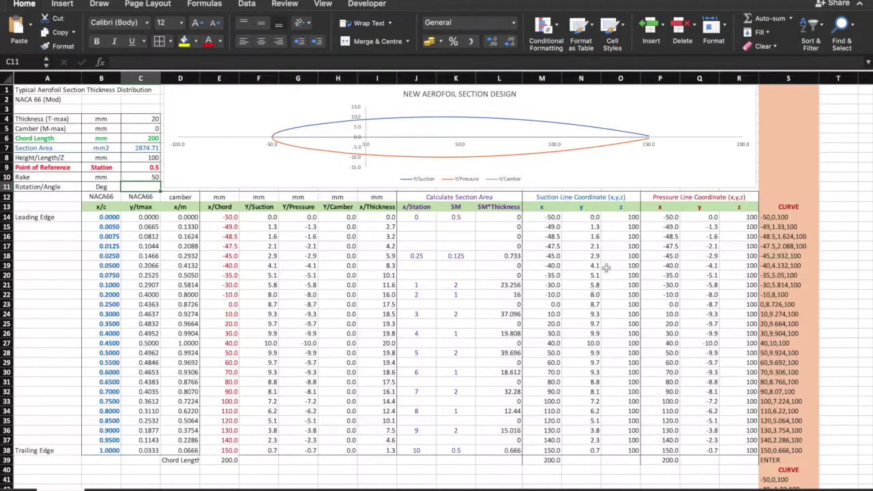
- Delete columns E through L, including the chart and section area calculation columns
drag(219, 78, 501, 80)
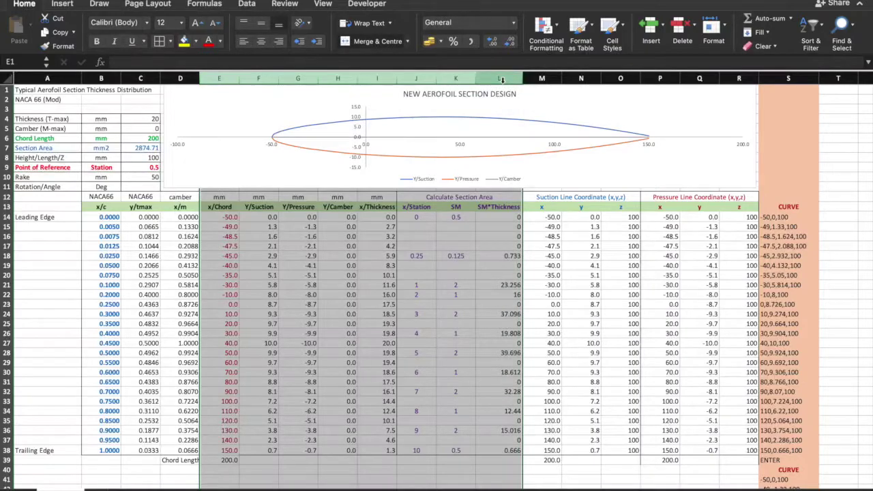
right_click(501, 79)
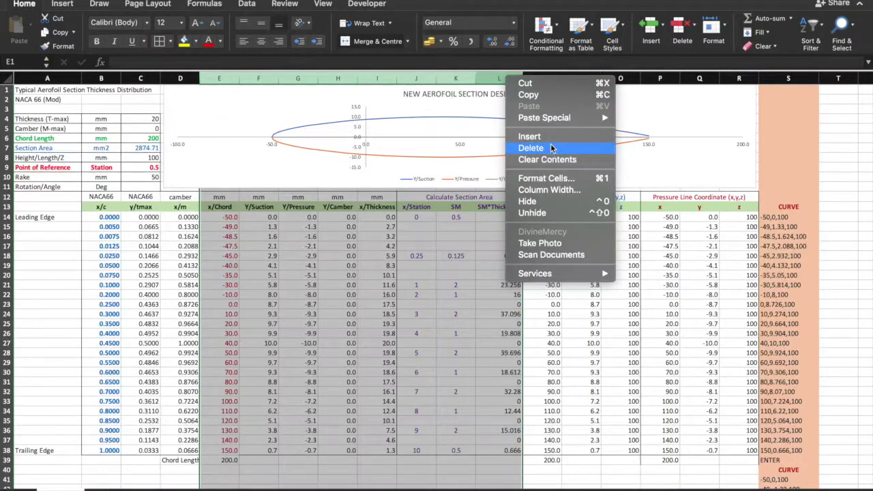
click(556, 202)
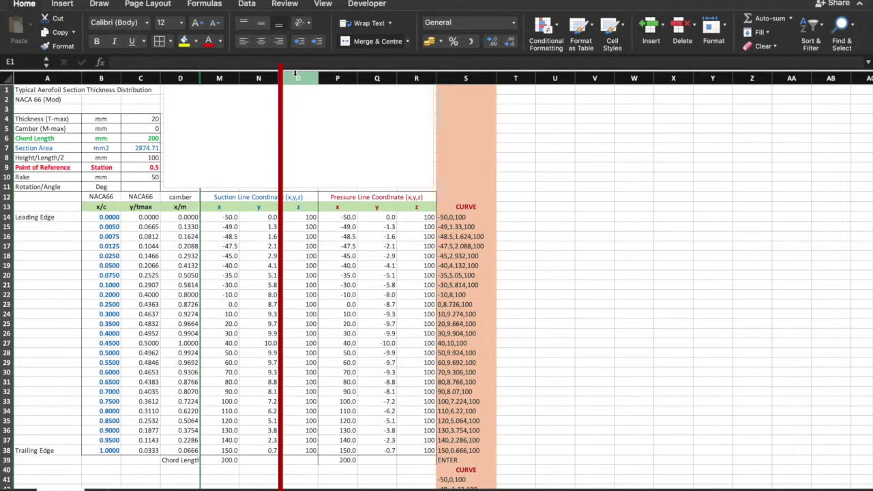
- Insert four blank columns between the suction line y and z columns
drag(296, 74, 415, 72)
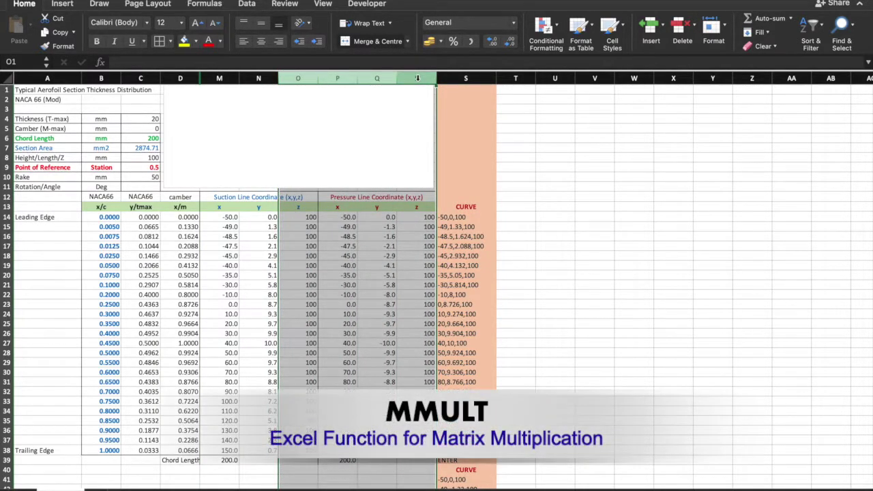
right_click(418, 79)
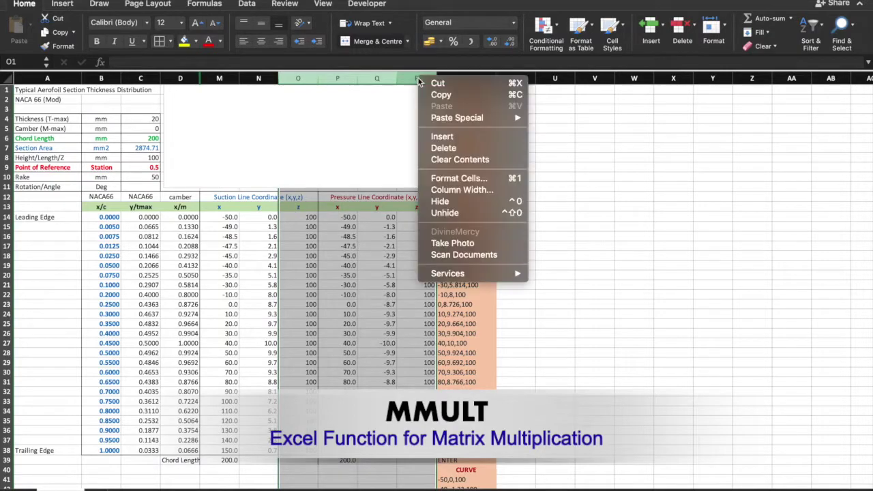
click(445, 135)
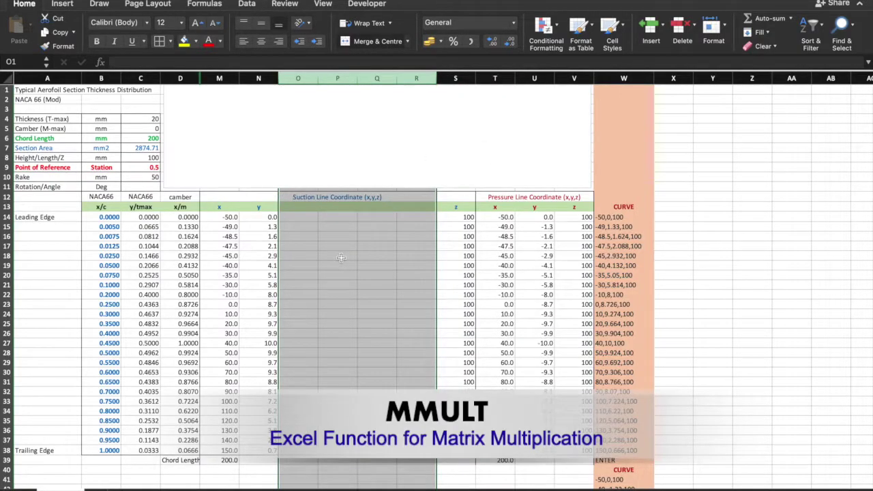
- Label the new header cell 'Angle :' and link the cell beside it to the Rotation/Angle value
click(341, 258)
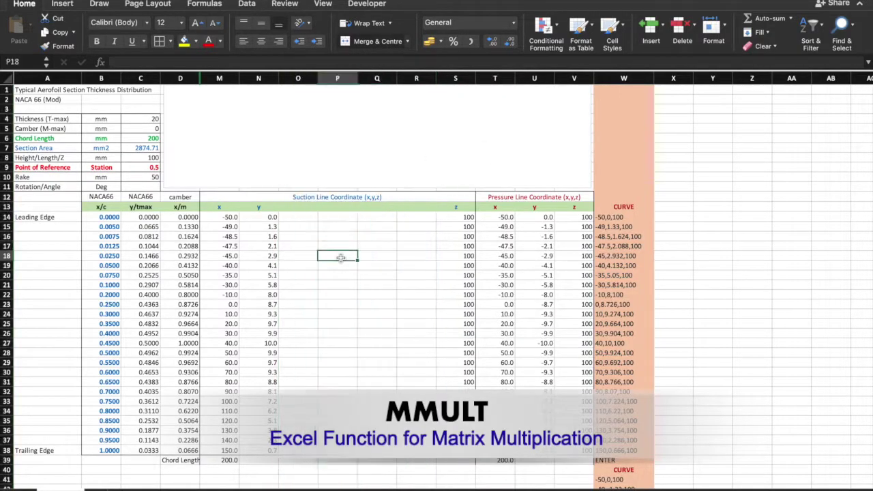
click(311, 209)
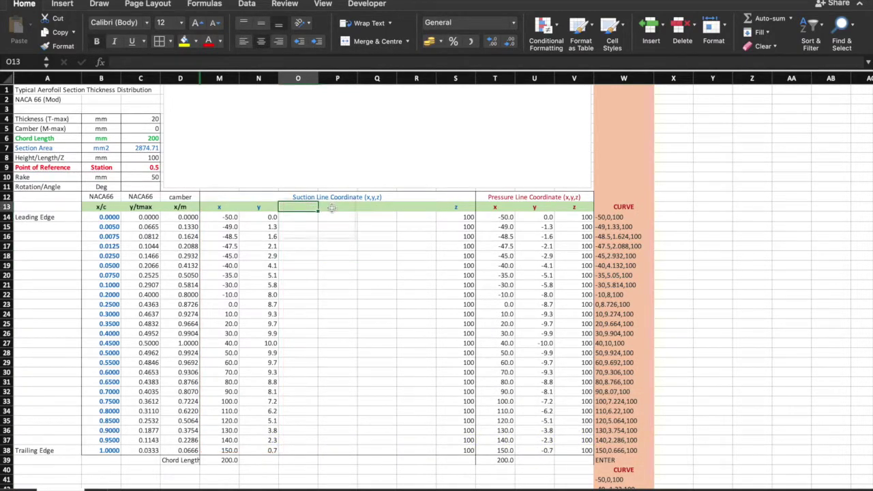
text(le :)
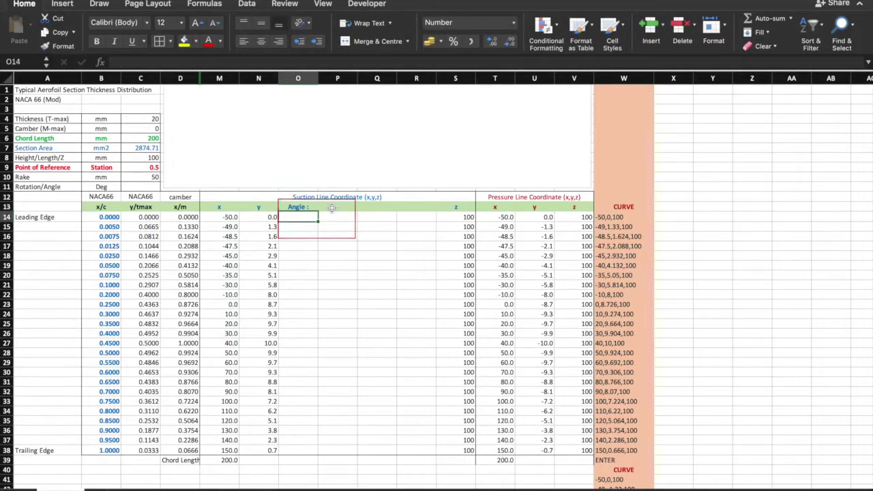
click(331, 208)
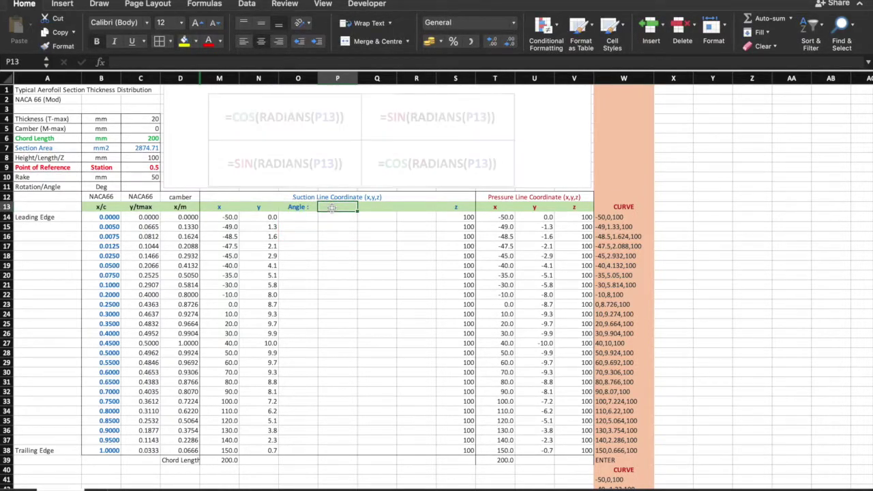
text(=)
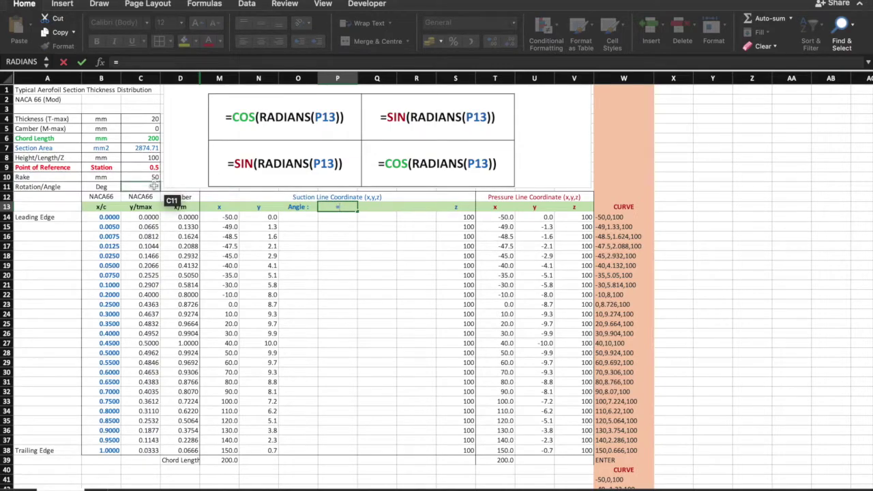
key(Return)
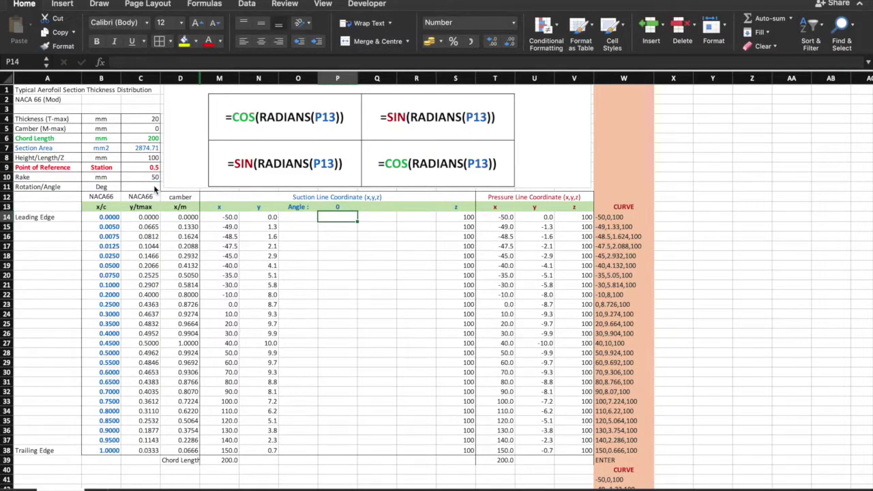
- Enter =COS(RADIANS(P13)) and =SIN(RADIANS(P13)) as the first row of the rotation matrix
click(139, 62)
key(super+v)
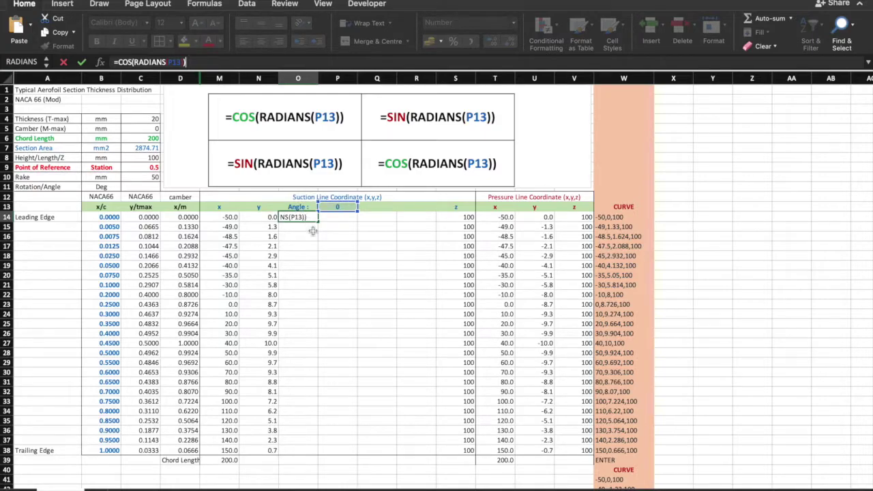
key(Return)
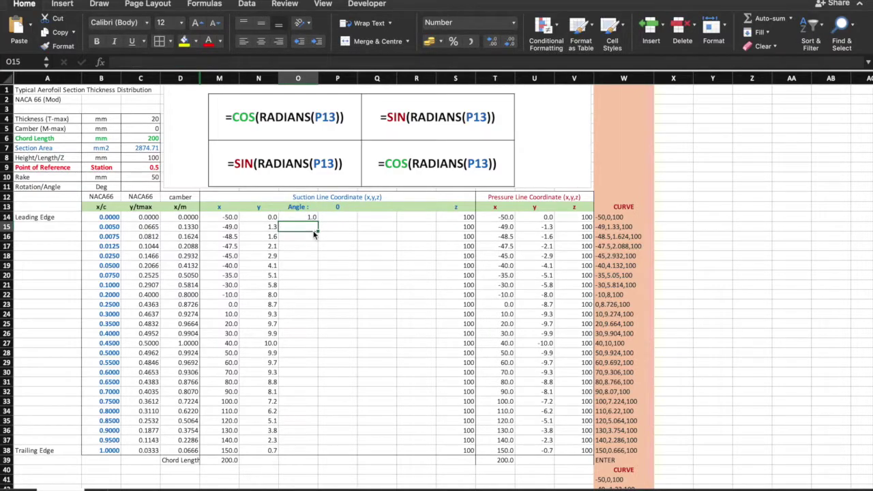
click(329, 218)
click(241, 61)
key(super+v)
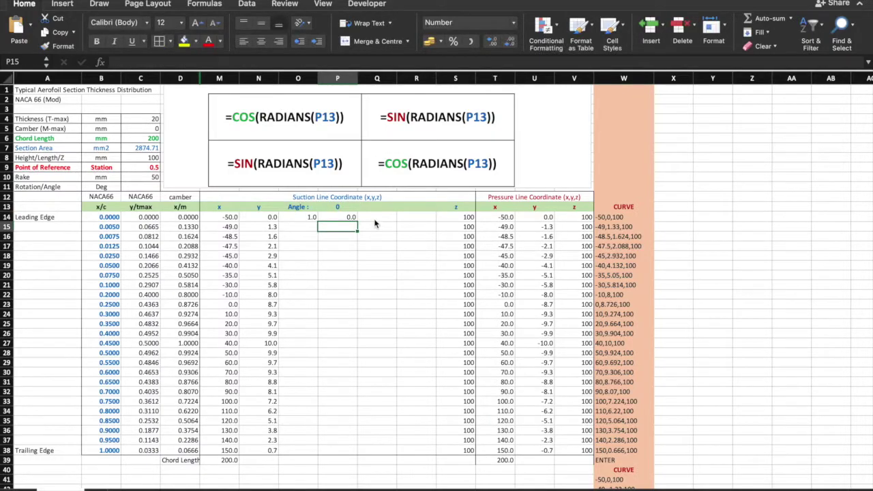
key(Return)
- Enter =-SIN(RADIANS(P13)) as the first cell of the rotation matrix's second row
click(147, 62)
key(super+v)
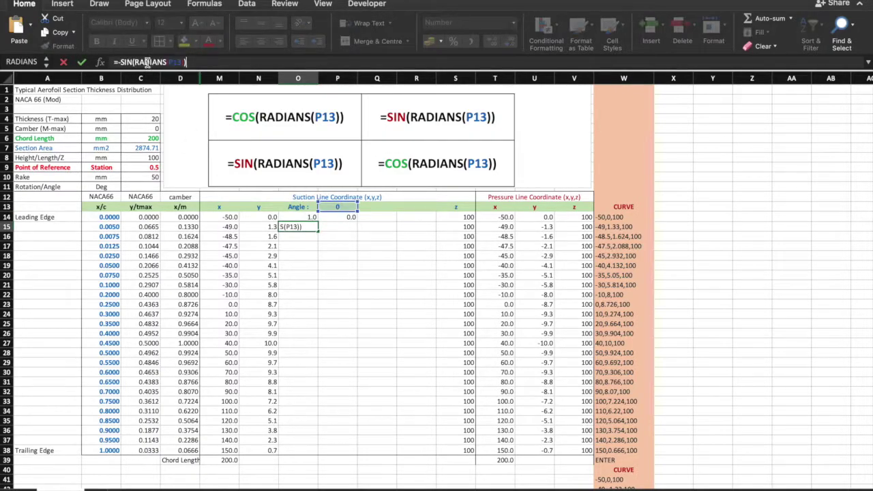
key(Return)
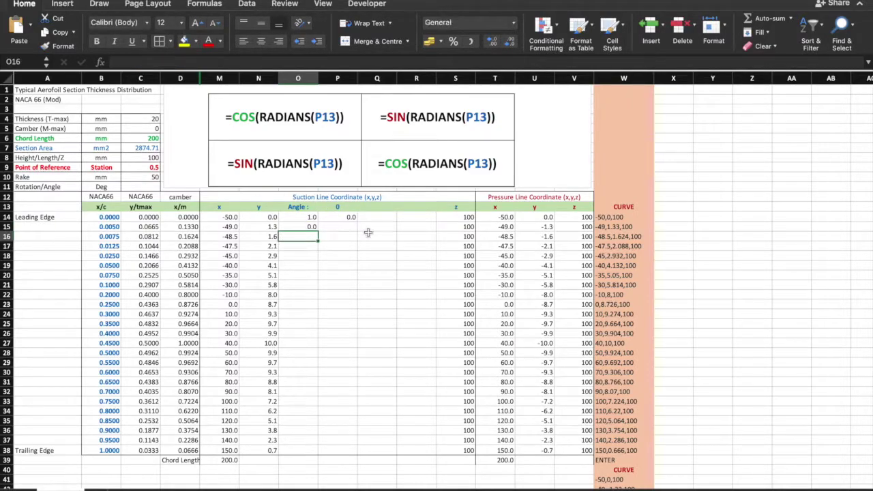
- Paste =COS(RADIANS(P13)) as the second cell of the rotation matrix's second row
click(338, 227)
click(193, 62)
key(super+v)
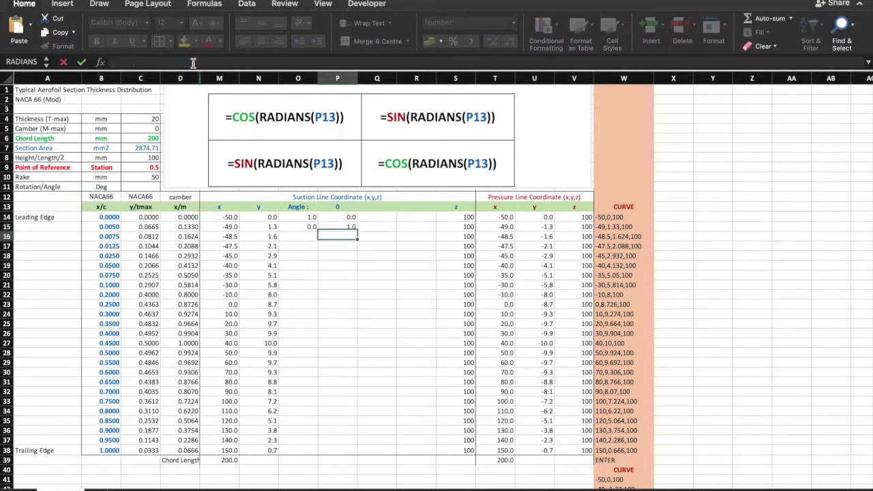
key(Return)
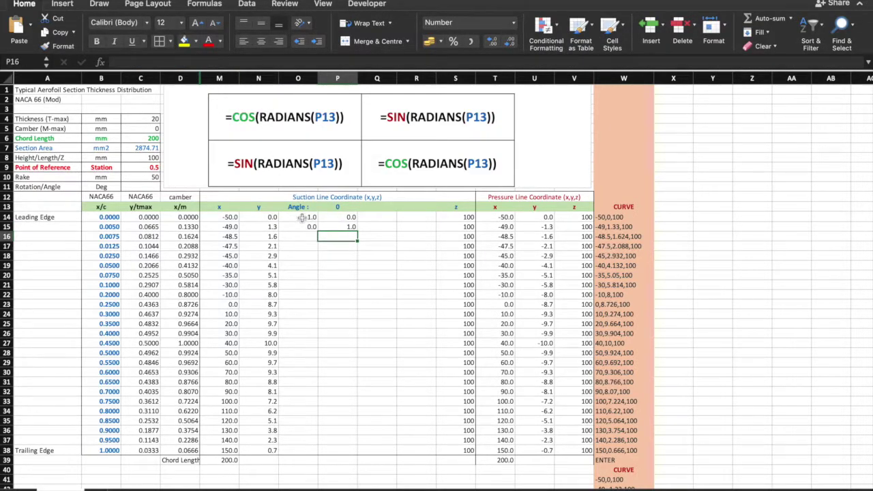
- Label the first new column after the matrix x'
click(378, 207)
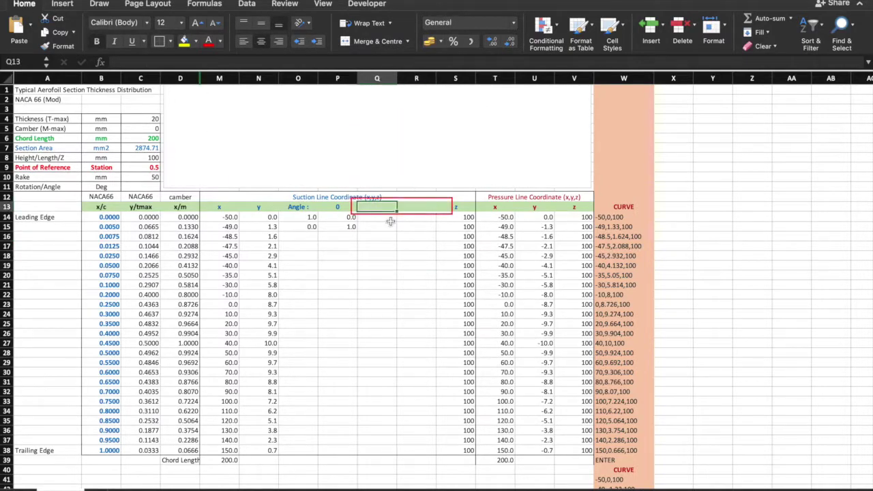
text(x')
key(Return)
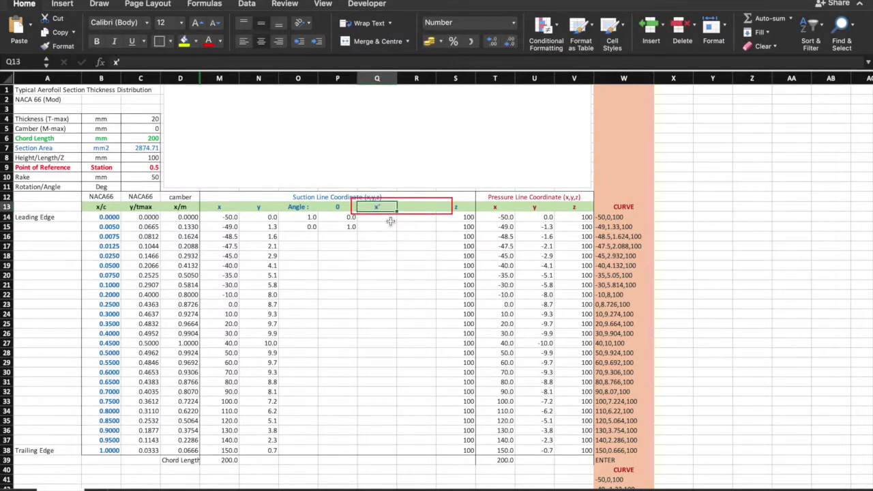
- Enter =MMULT(M14:N38,O14:P15) as an array formula filling the x' and y' columns for rows 14 to 38
click(391, 222)
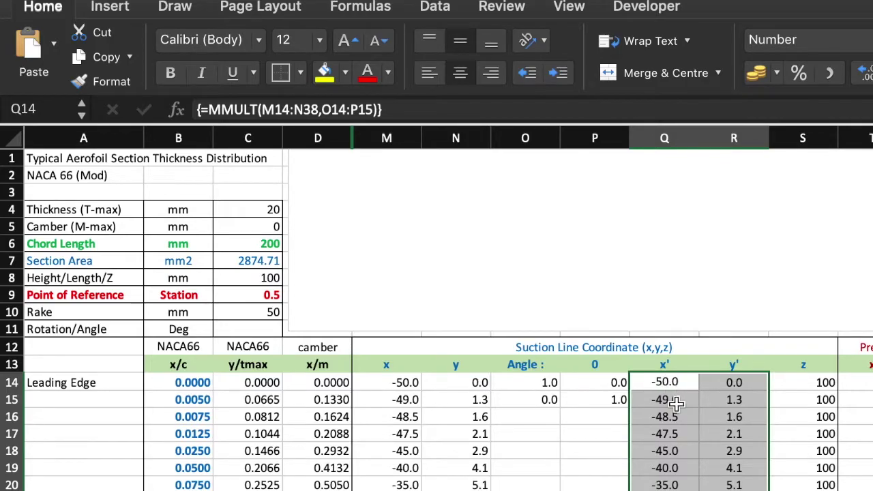
click(457, 110)
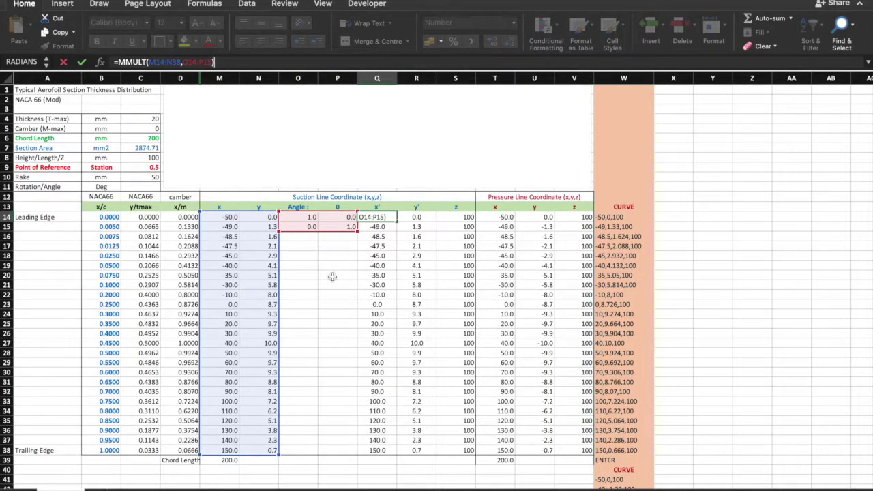
key(ctrl+shift+Return)
- Insert four blank columns between the pressure line y and z columns
drag(579, 77, 709, 78)
right_click(708, 78)
click(758, 137)
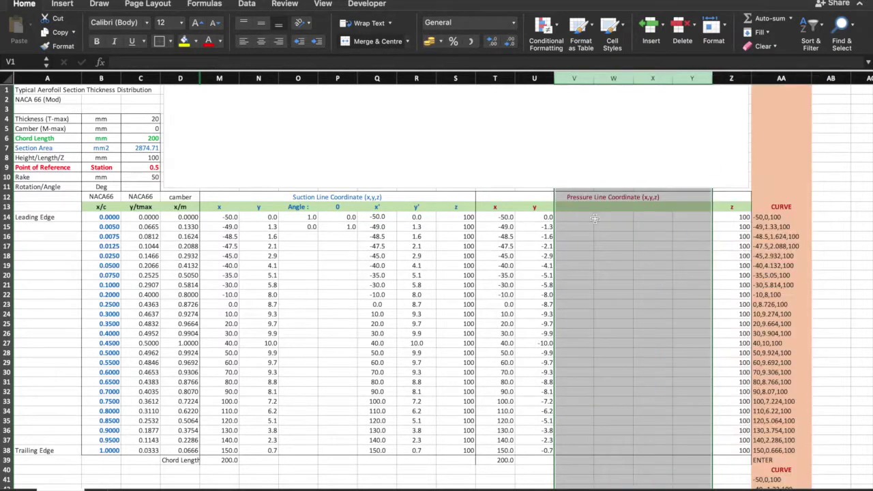
- Paste the angle header and rotation matrix into the new pressure line columns
click(613, 217)
drag(303, 208, 328, 224)
click(571, 206)
key(super+v)
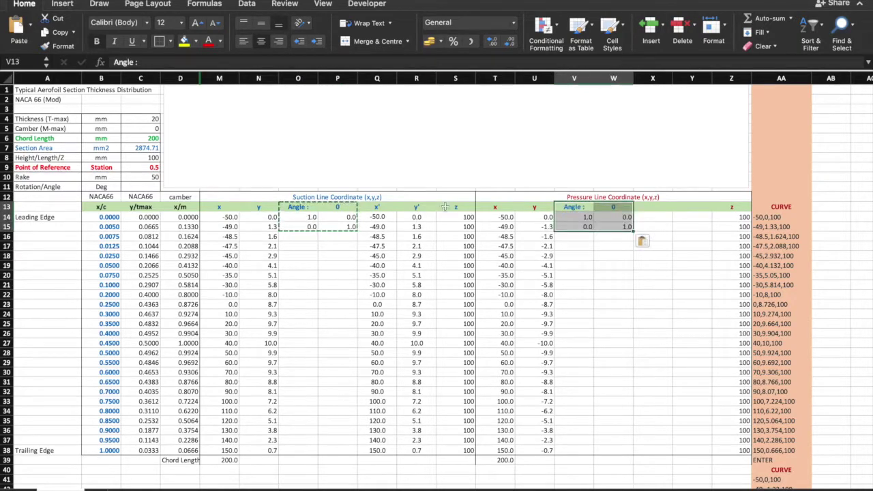
- Paste the x' and y' headers into the pressure line block after the matrix
drag(376, 206, 418, 207)
click(648, 207)
key(super+v)
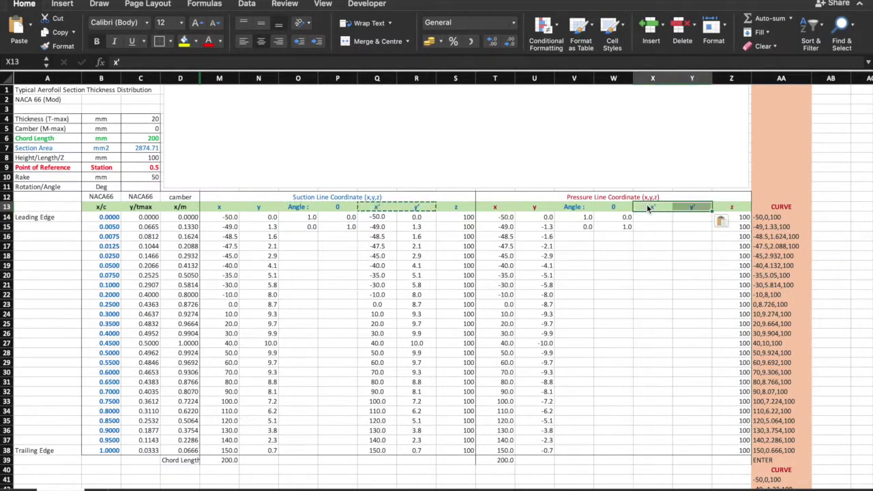
- Copy the suction x', y' array results into the pressure line x', y' columns
drag(383, 217, 420, 450)
key(super+c)
click(649, 219)
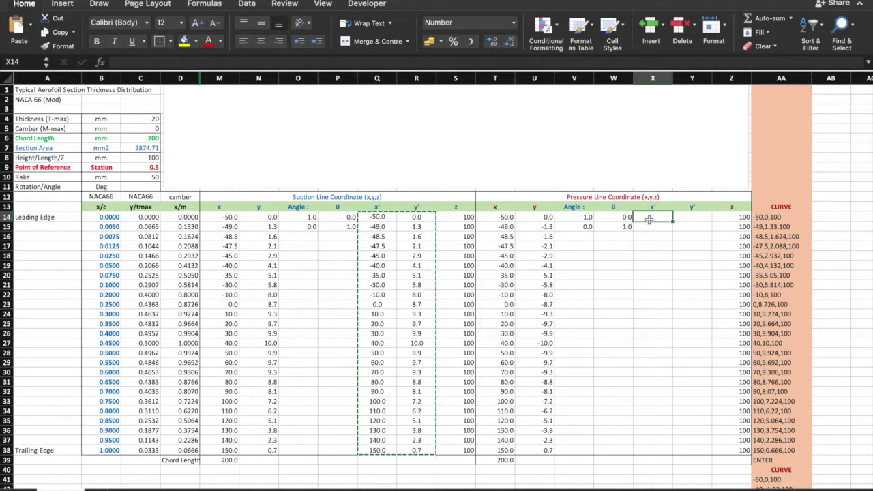
key(super+v)
- Apply the pressure line header formatting to the four new header cells with the format painter
click(610, 233)
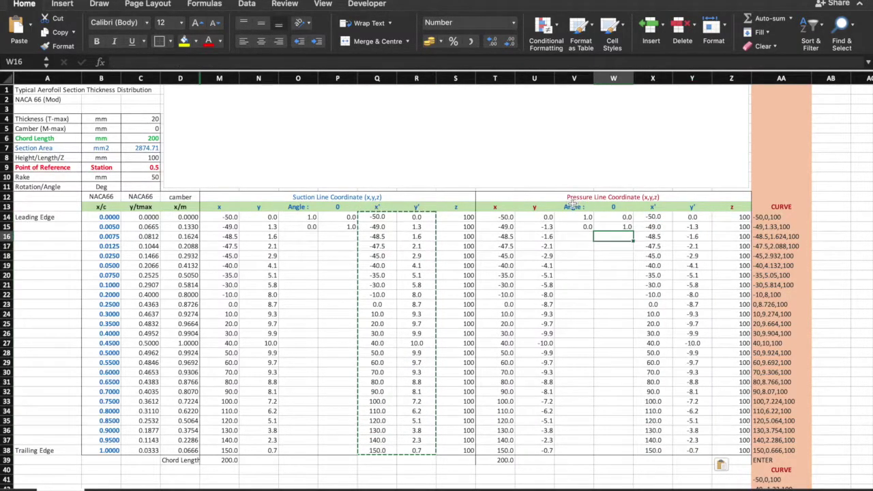
click(534, 207)
click(58, 46)
mouse_move(575, 207)
mouse_down()
mouse_move(721, 211)
mouse_move(708, 207)
mouse_up()
- Relink the pressure line angle cell to the Rotation/Angle value C11
click(679, 246)
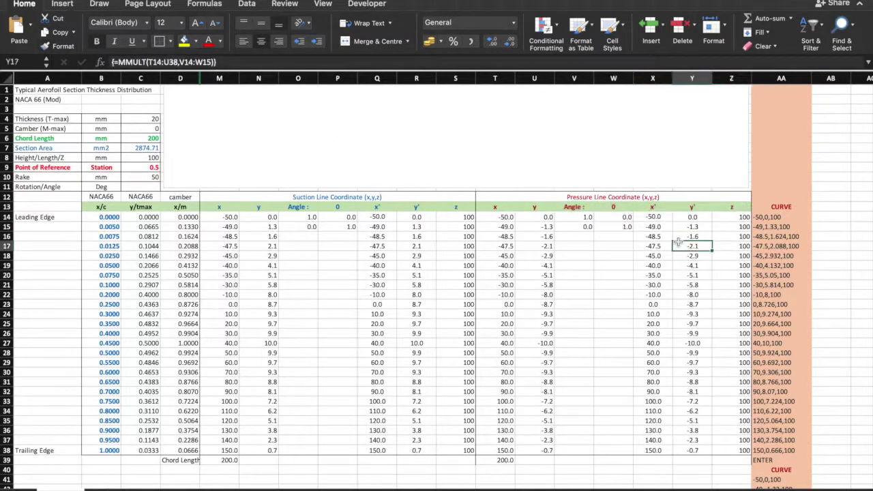
click(617, 206)
key(F2)
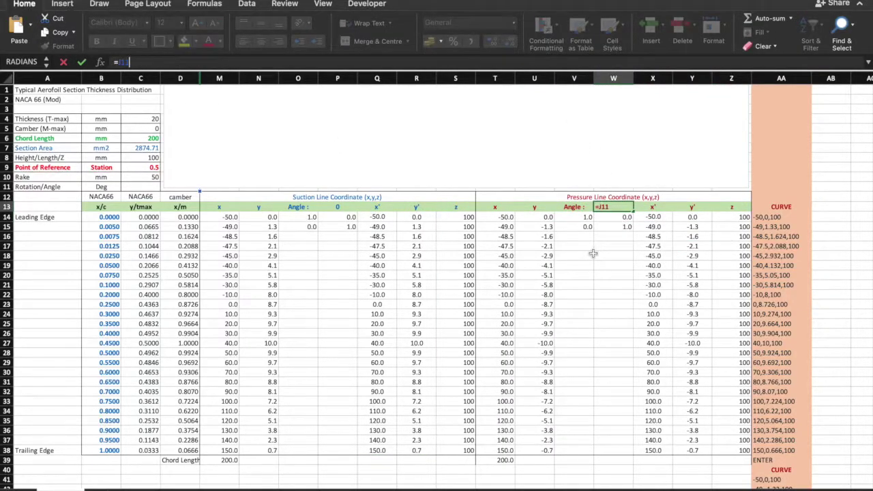
key(BackSpace)
key(BackSpace)
key(BackSpace)
click(155, 169)
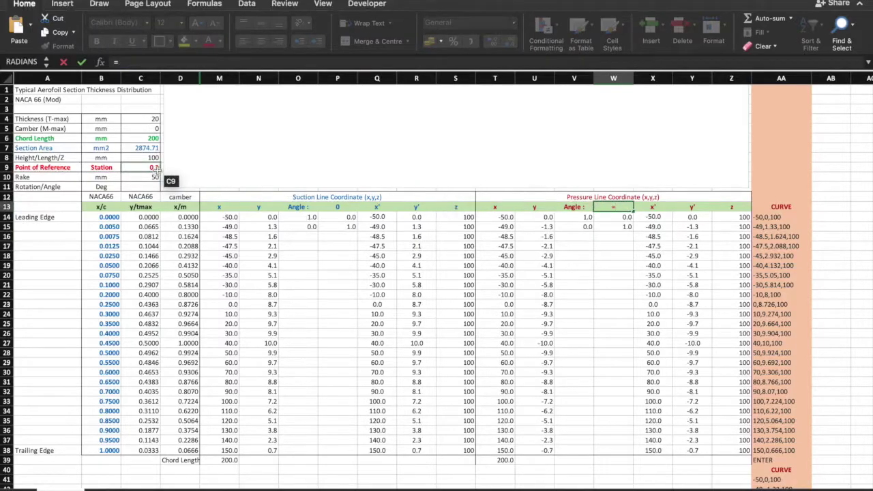
click(147, 184)
key(Return)
click(344, 208)
click(615, 209)
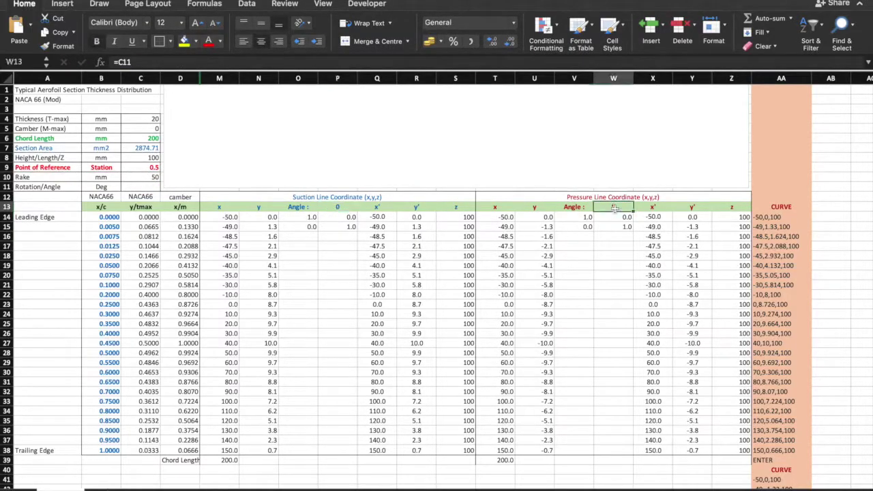
- Rewrite the suction CURVE formula as =Q14&","&R14&","&S14 and fill it down the column
click(784, 217)
key(F2)
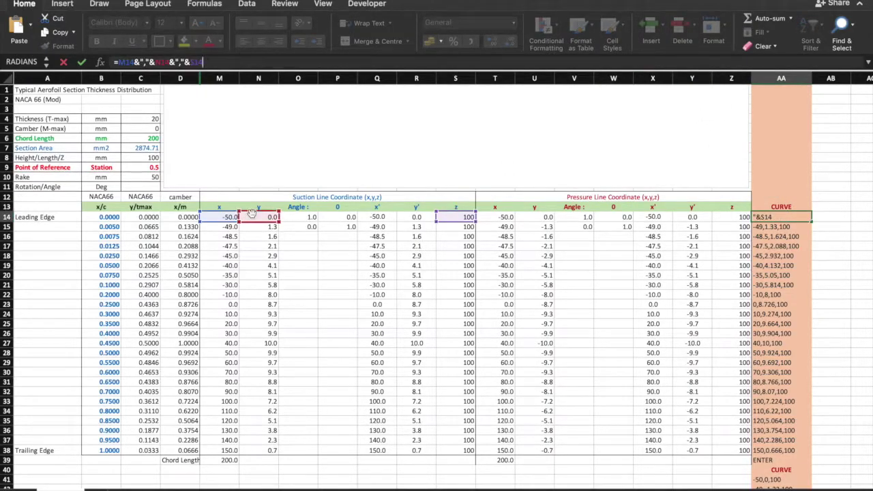
drag(252, 214, 408, 222)
drag(248, 217, 366, 221)
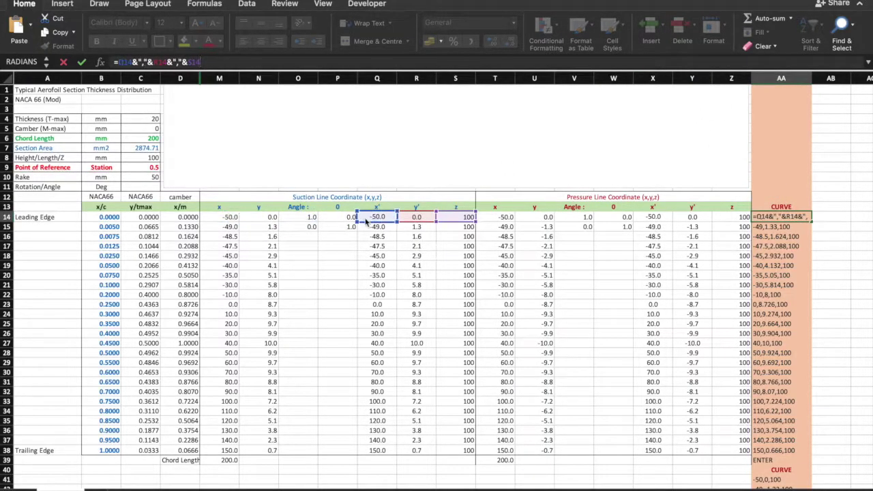
key(Return)
click(784, 217)
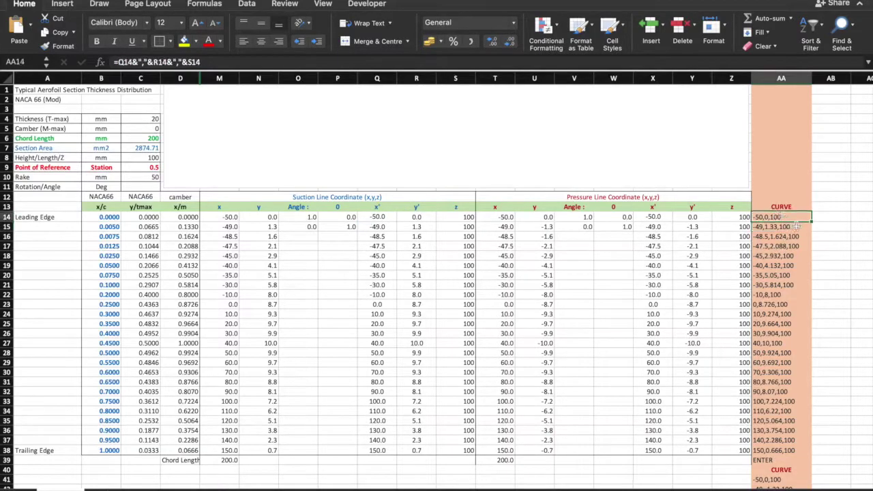
double_click(811, 222)
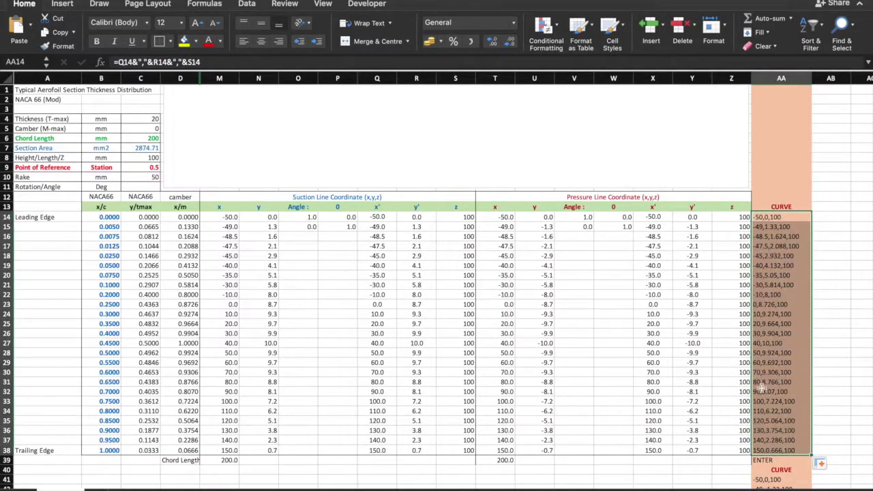
- Rewrite the pressure CURVE formula as =X14&","&Y14&","&Z14 and fill it down to row 65
scroll(761, 387, down, 1)
double_click(777, 450)
drag(536, 189, 693, 189)
drag(497, 191, 653, 191)
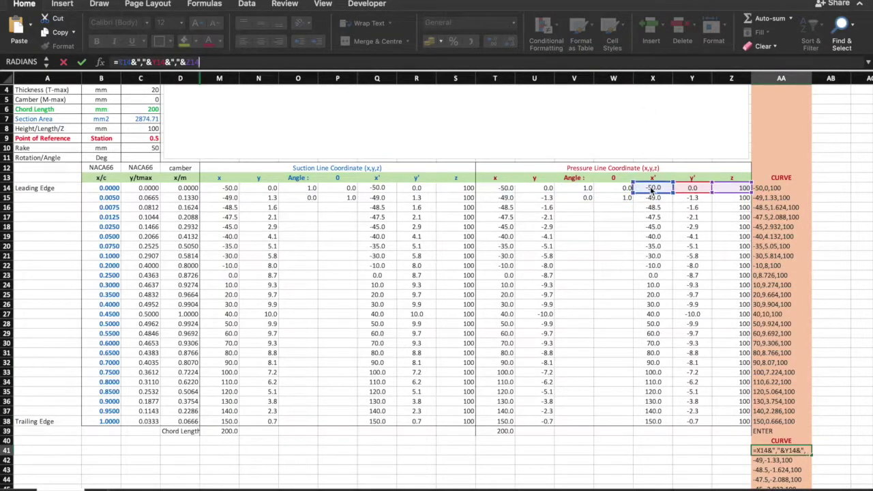
key(Return)
scroll(735, 273, down, 10)
click(785, 171)
drag(786, 168, 819, 410)
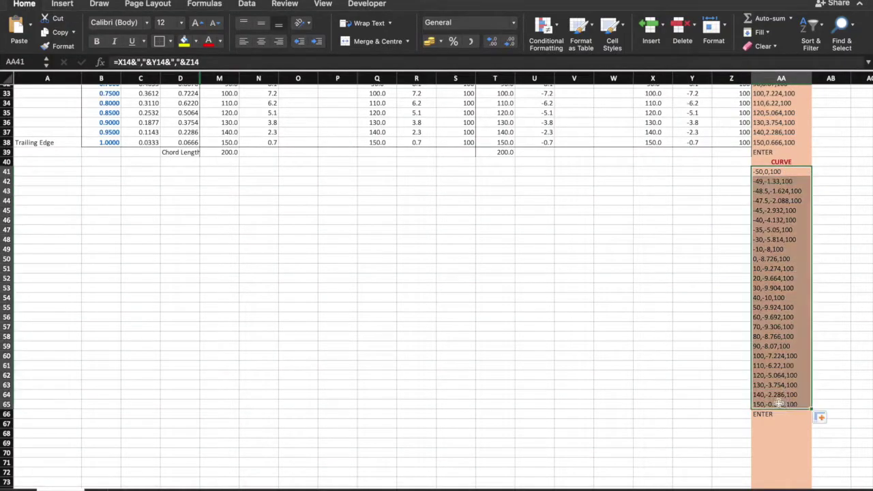
- Insert a smooth-line scatter chart of the suction x' and y' columns
scroll(534, 261, up, 10)
scroll(534, 261, up, 3)
drag(377, 217, 417, 440)
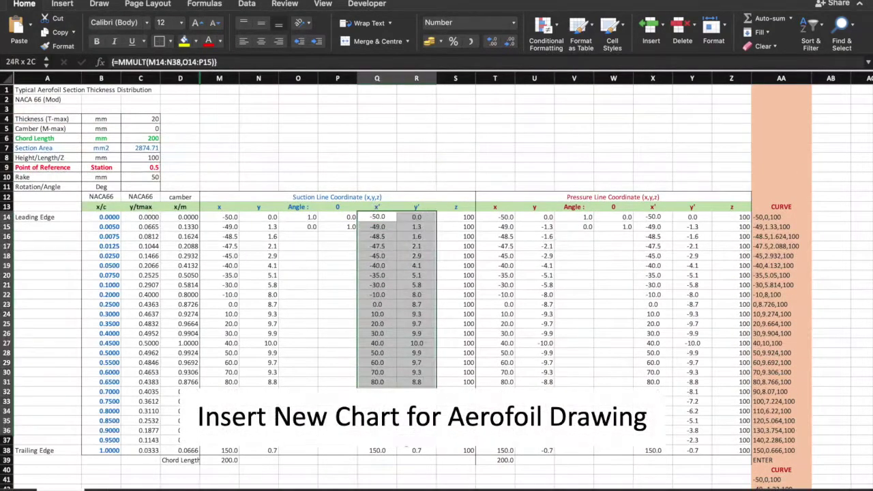
click(62, 4)
click(411, 47)
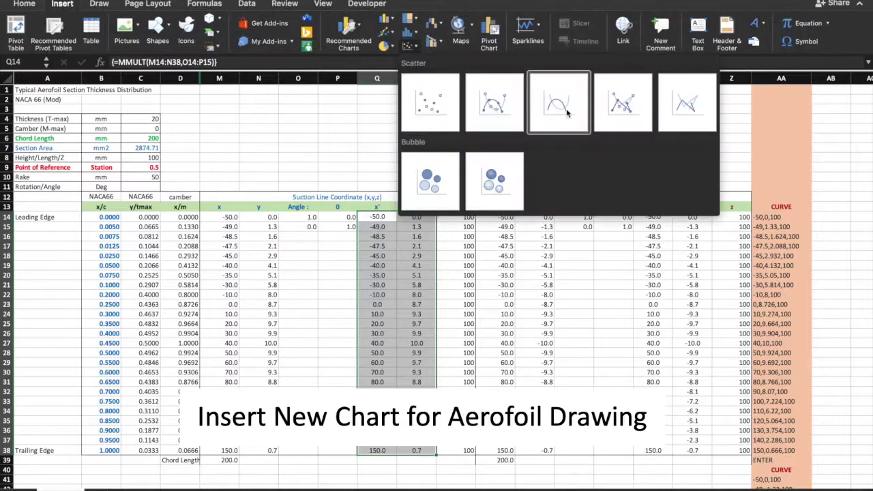
click(559, 103)
click(470, 273)
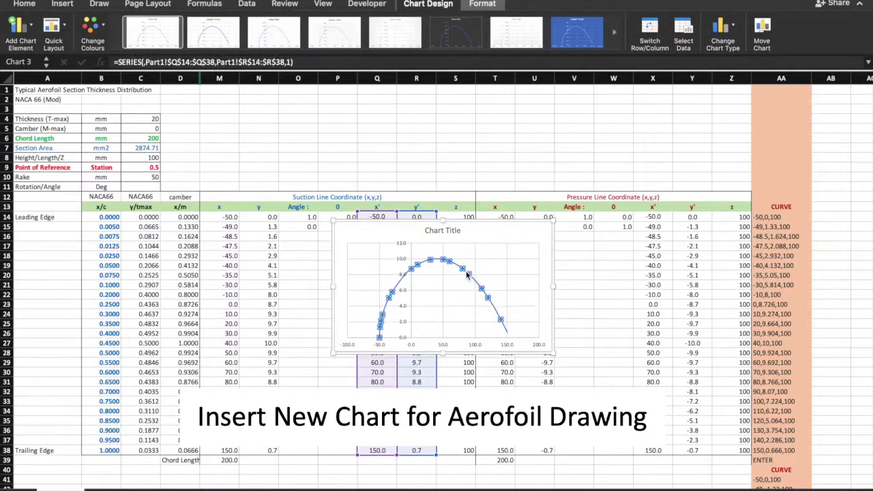
- Add the pressure line x' and y' data as a second series in the chart
key(super+v)
click(467, 271)
drag(414, 209, 692, 210)
drag(384, 211, 653, 212)
- Delete the chart title and move and stretch the chart across the space above the table
click(445, 231)
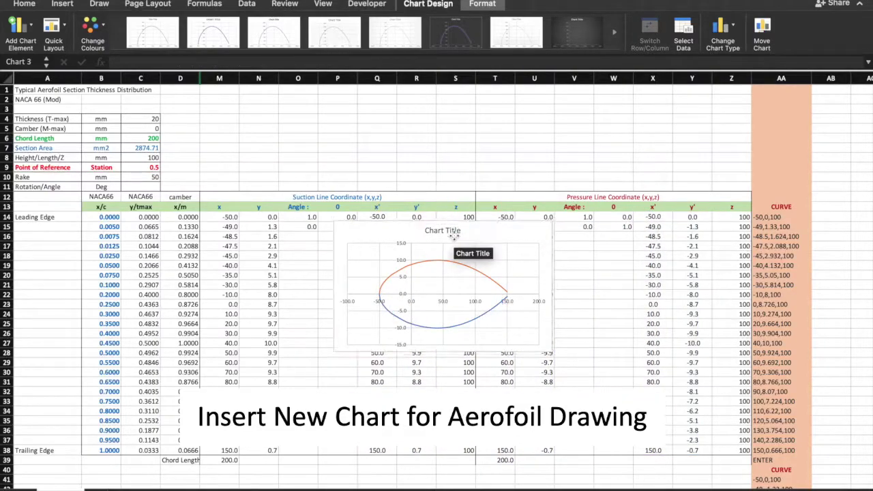
key(Delete)
drag(552, 284, 715, 286)
drag(592, 221, 440, 92)
drag(564, 222, 734, 183)
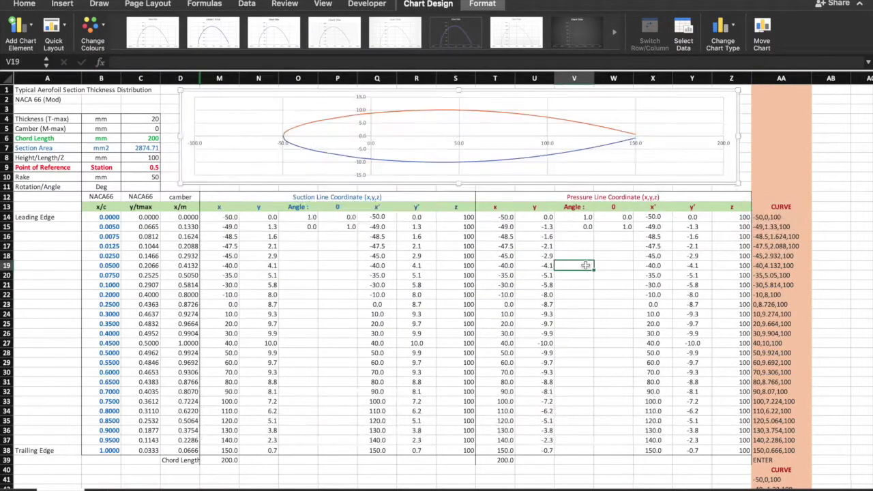
click(590, 273)
- Set the rotation angle to 5 degrees
click(150, 189)
key(Return)
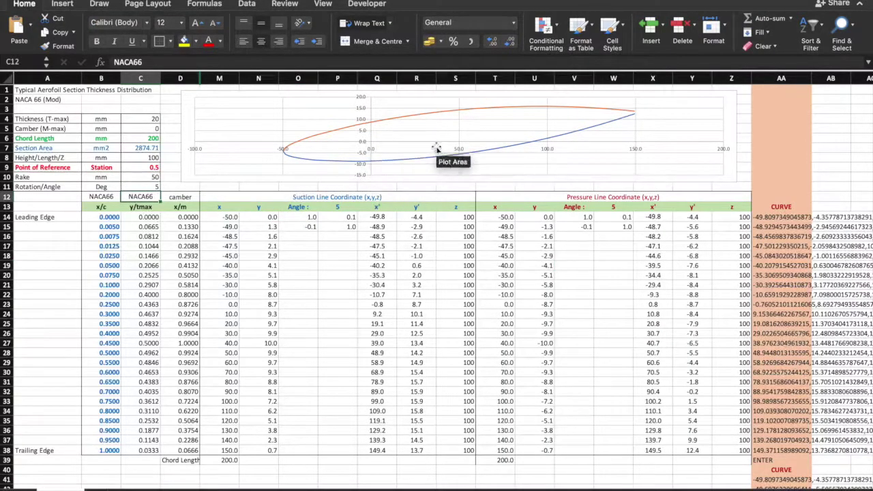
- Enlarge the chart to span most of the data table
click(436, 174)
drag(459, 183, 454, 261)
drag(738, 128, 711, 263)
drag(711, 319, 788, 320)
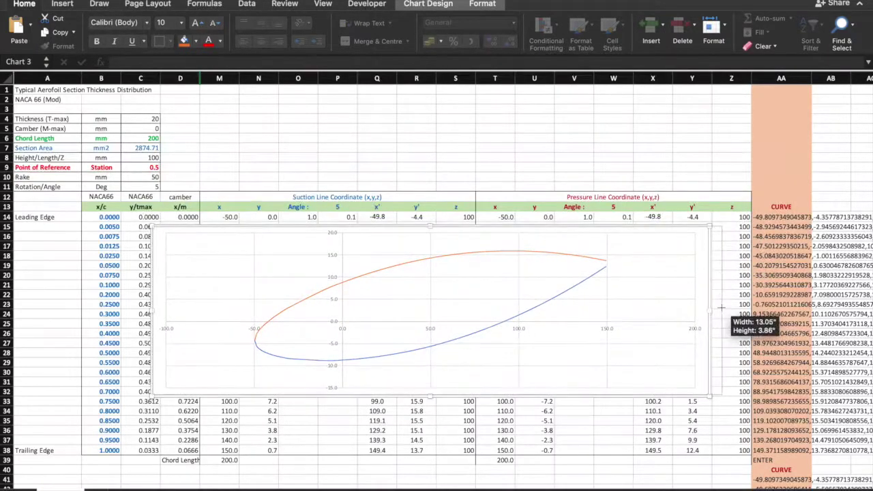
drag(159, 328, 101, 328)
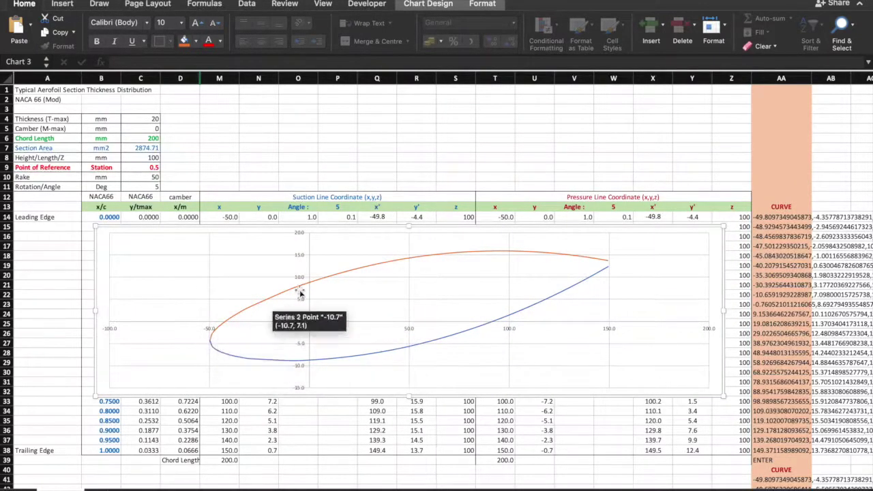
- Set the rotation angle to 10 degrees
click(153, 187)
text(1)
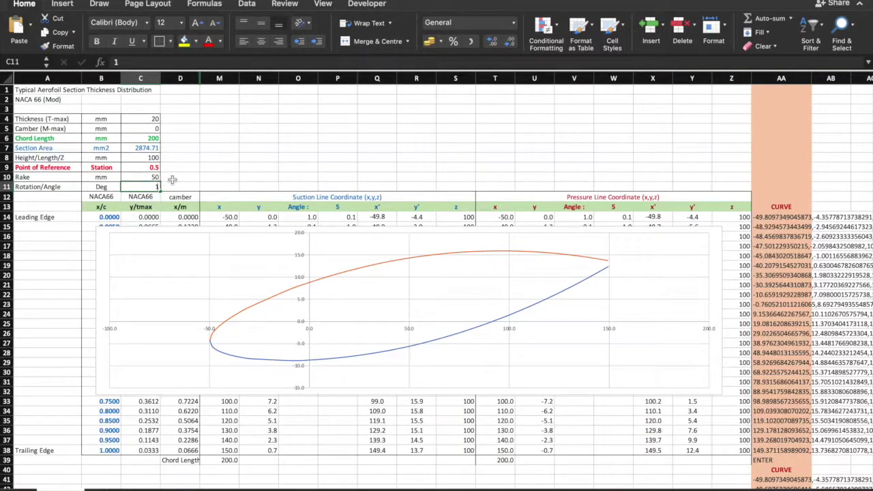
text(0)
key(Return)
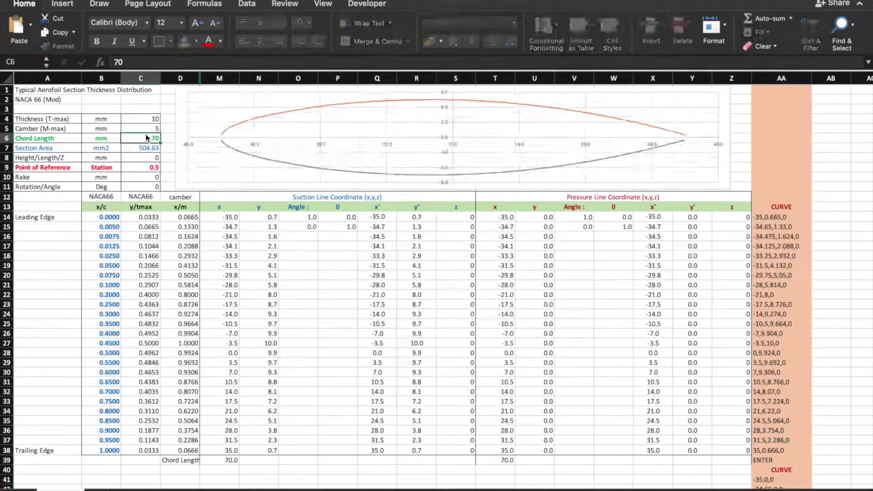
- Set the camber to 2 mm and the height to 100 mm
click(151, 129)
text(2)
key(Return)
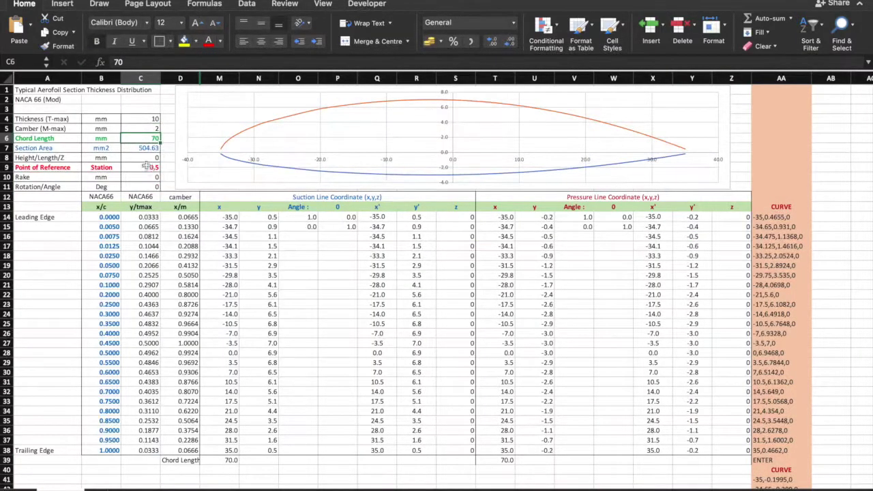
text(50)
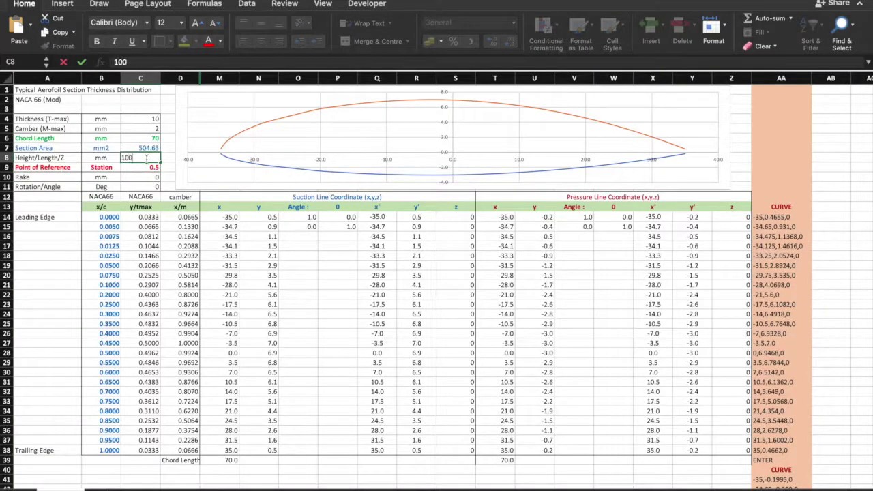
key(Return)
key(Return)
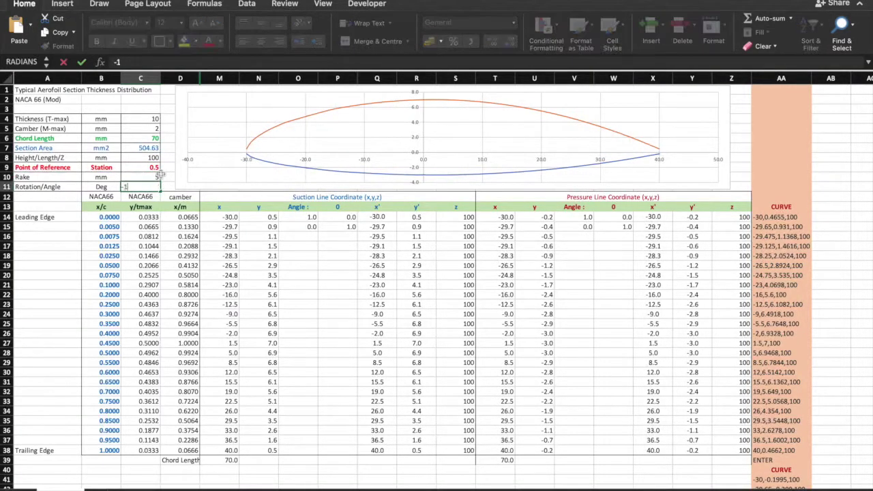
- Set the rake to 10 mm and the rotation angle to -50 degrees
click(781, 77)
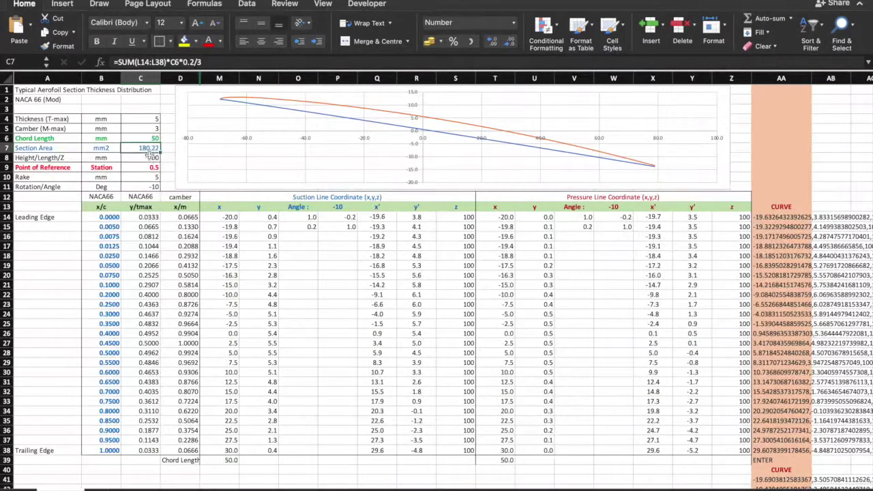
click(141, 167)
click(143, 177)
text(10)
key(Return)
text(-50)
key(Return)
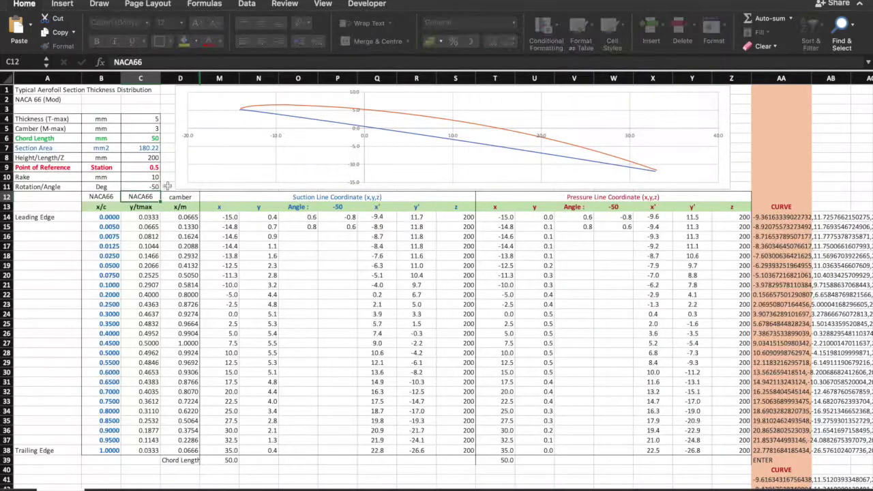
- Select the CURVE column and switch to Rhino's four-viewport layout
click(778, 80)
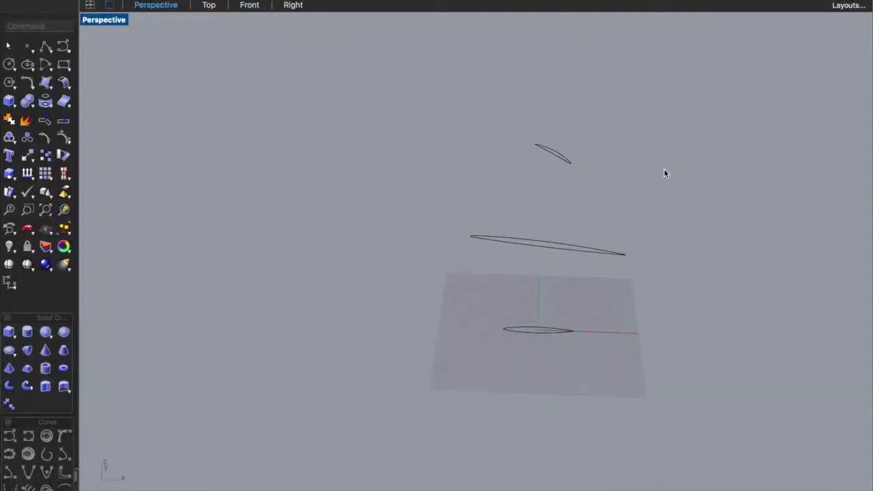
drag(665, 171, 569, 185)
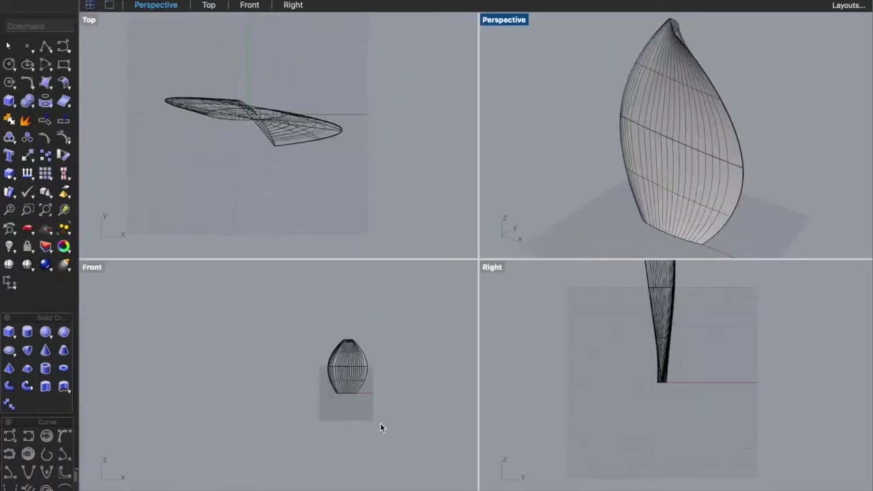
click(380, 423)
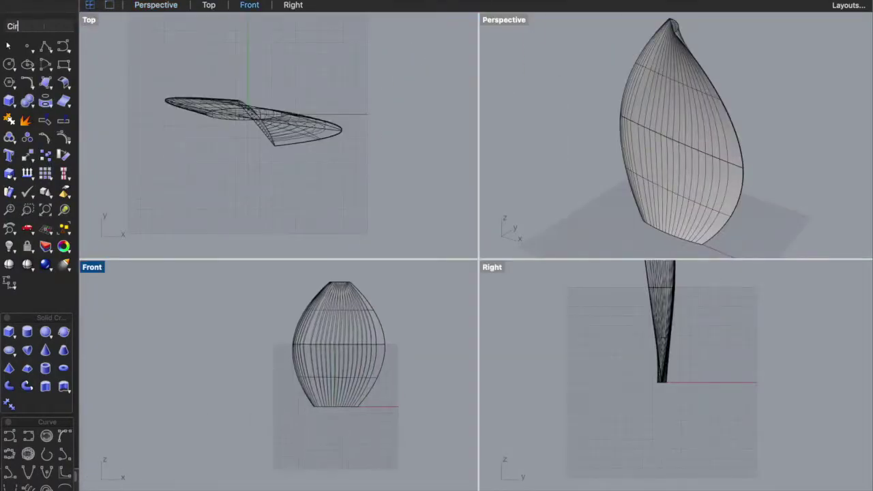